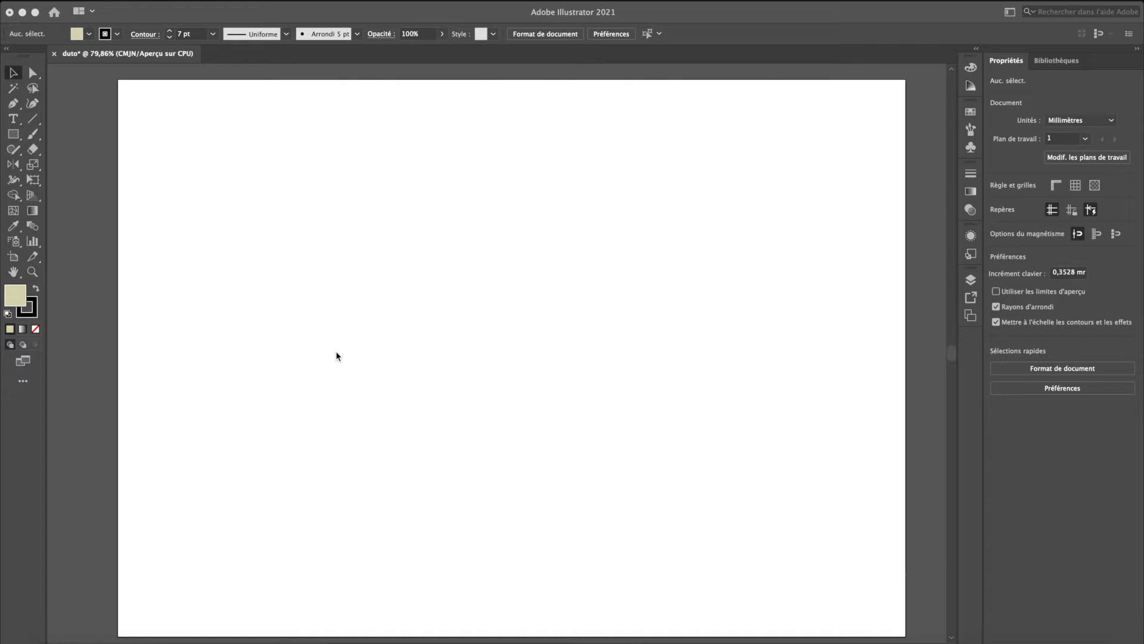
- Draw a vertical line about 148.5 mm long in the artboard's left part, using the default 1 pt black stroke
left_click(221, 239)
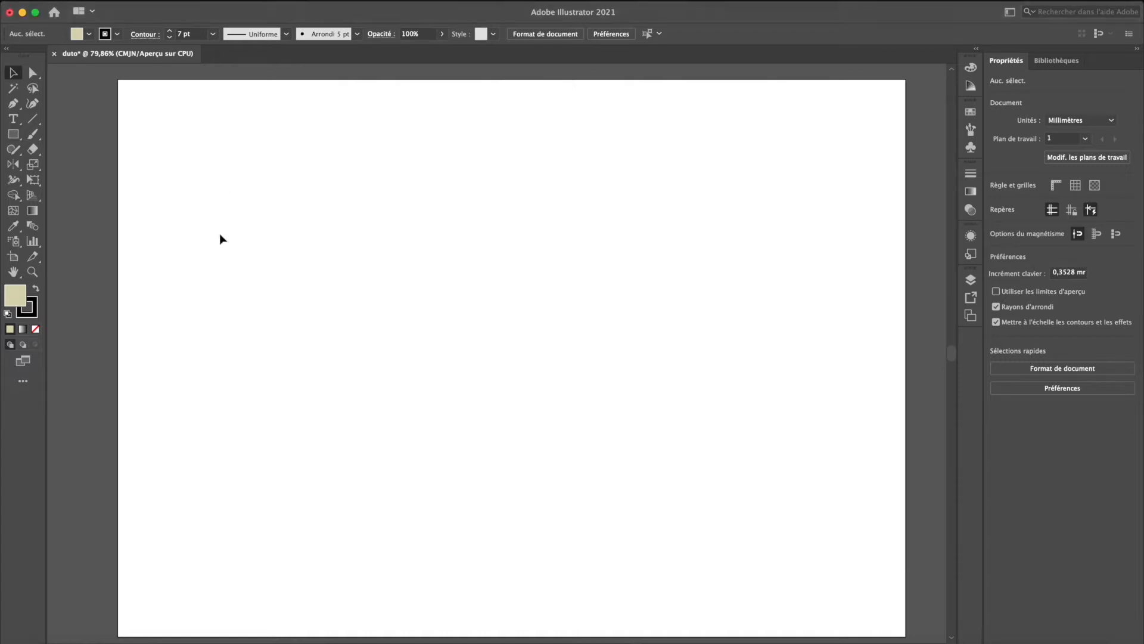
key("\\")
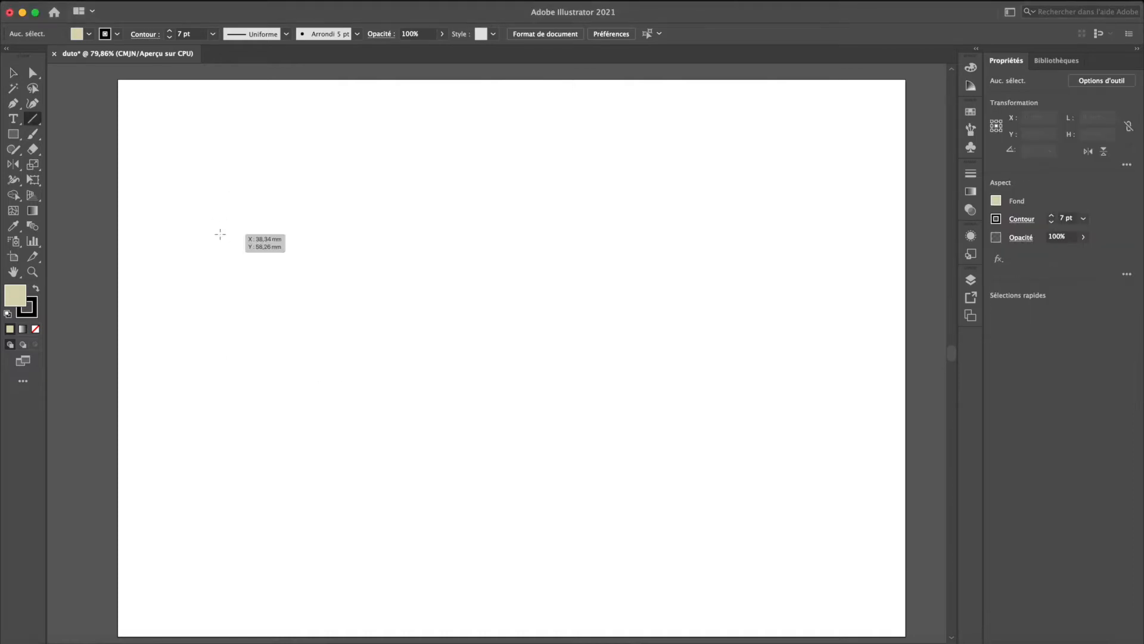
left_click(33, 119)
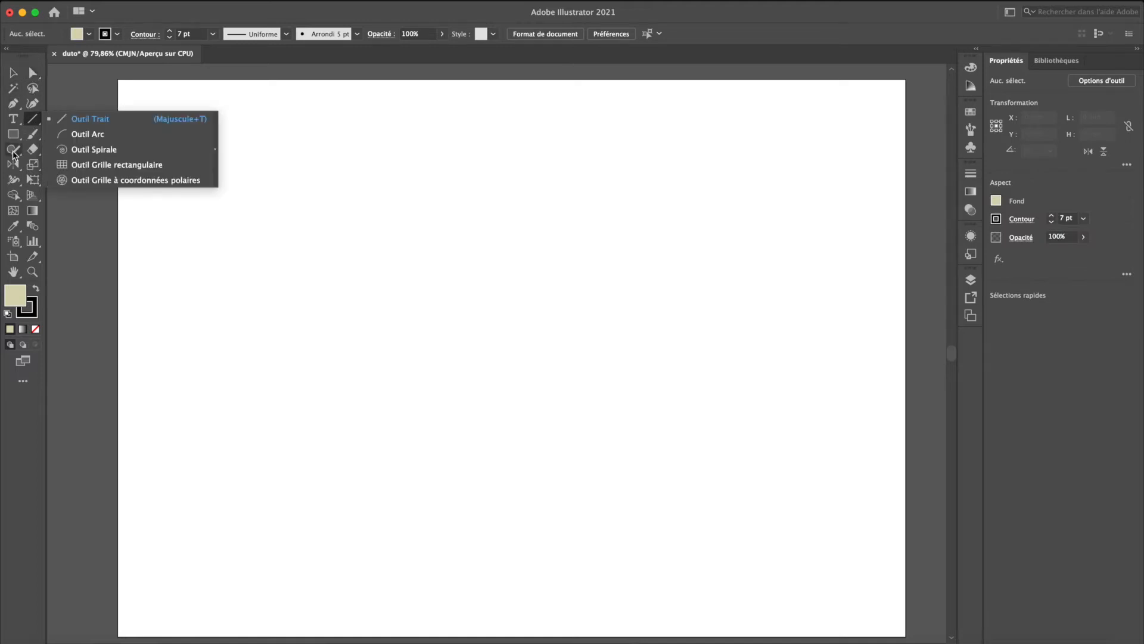
left_click(108, 119)
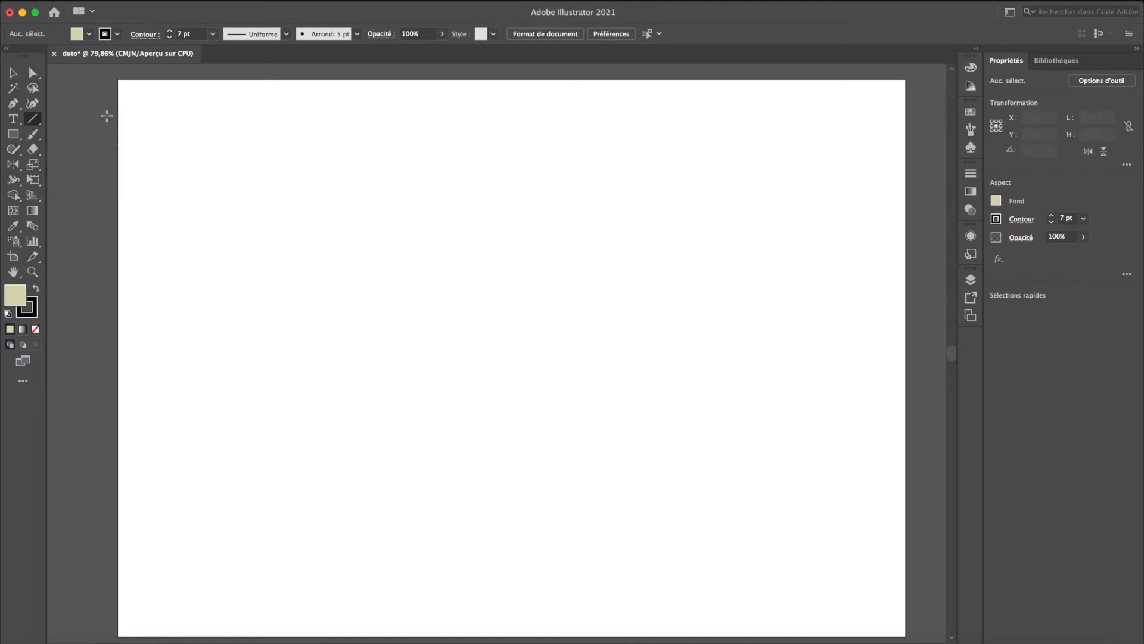
key("d")
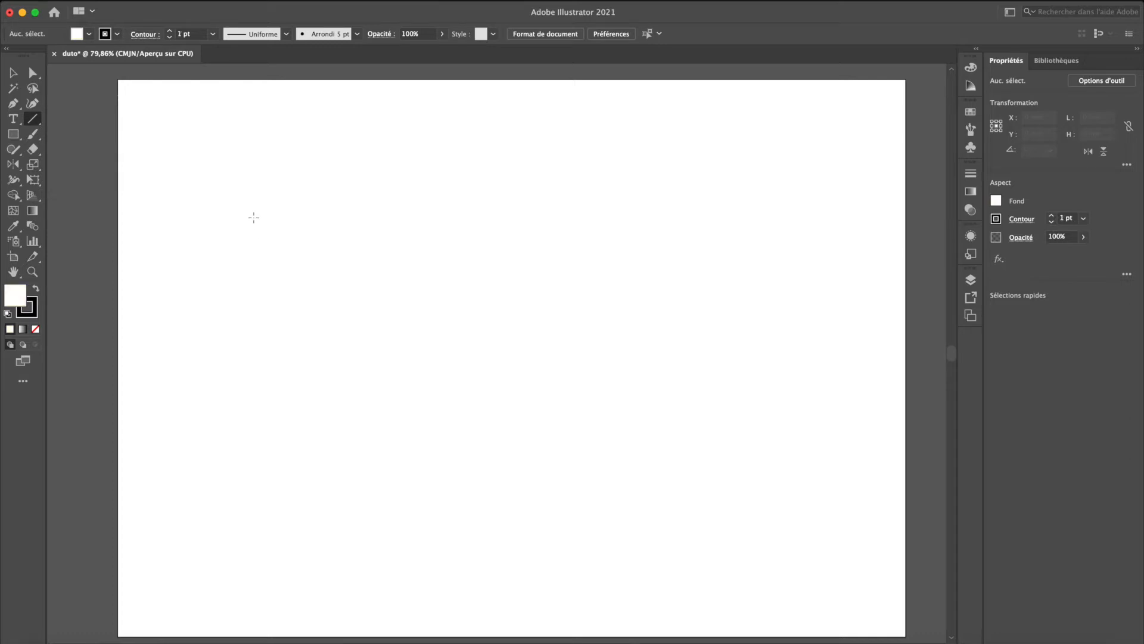
left_click_drag(228, 177, 236, 572)
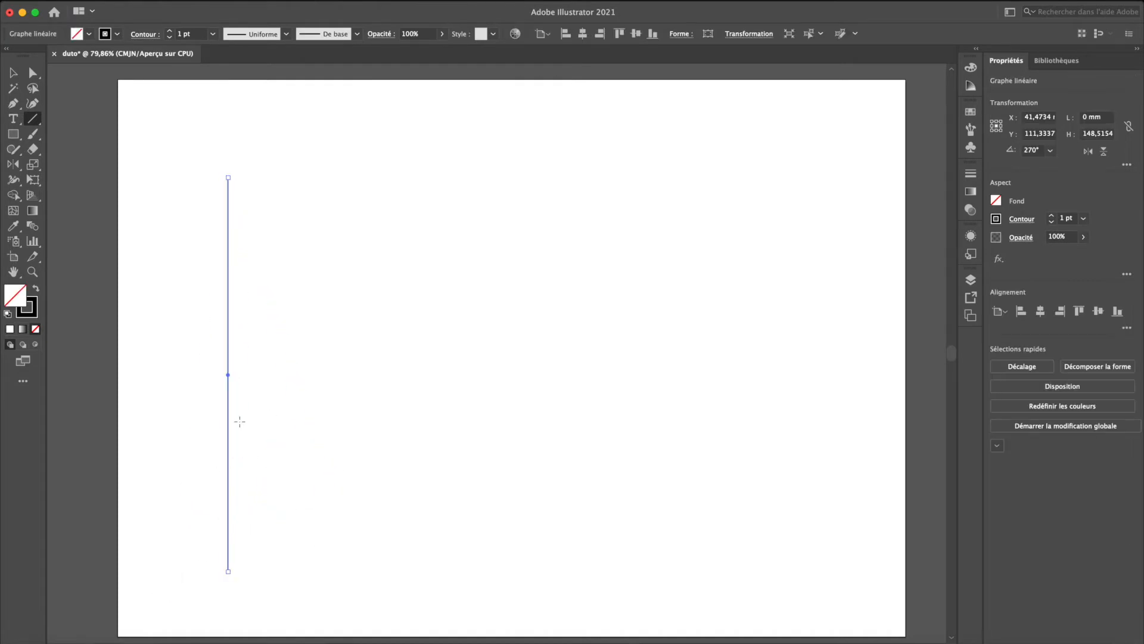
- Duplicate the vertical line about 3.85 mm to the right and repeat the copy until the lines cover about 219.5 mm of width
key("v")
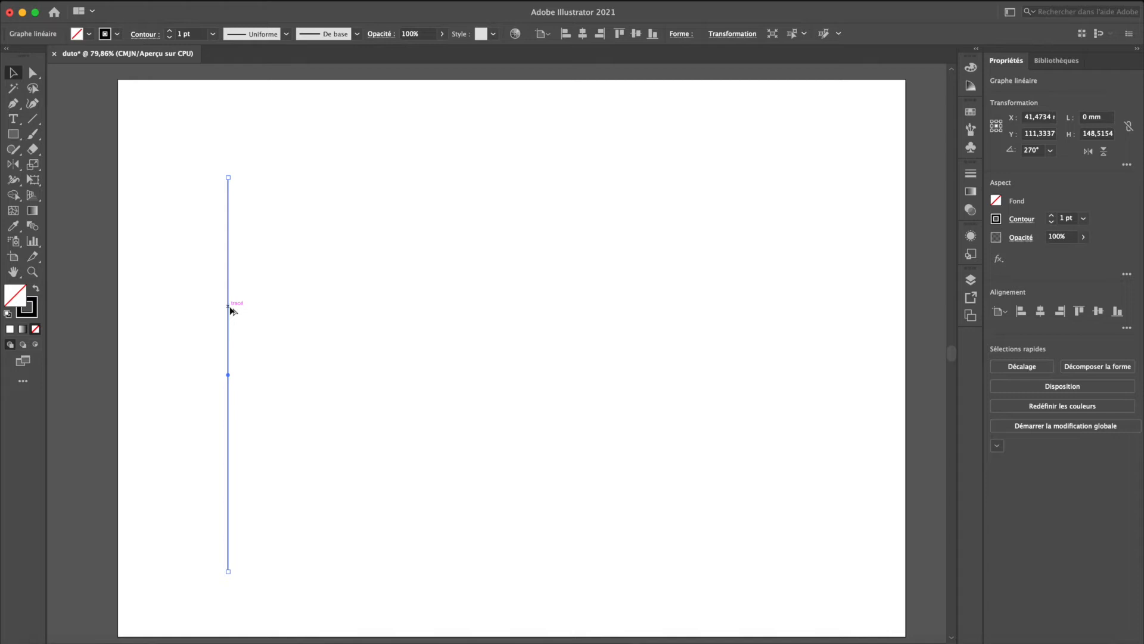
left_click_drag(230, 310, 240, 310)
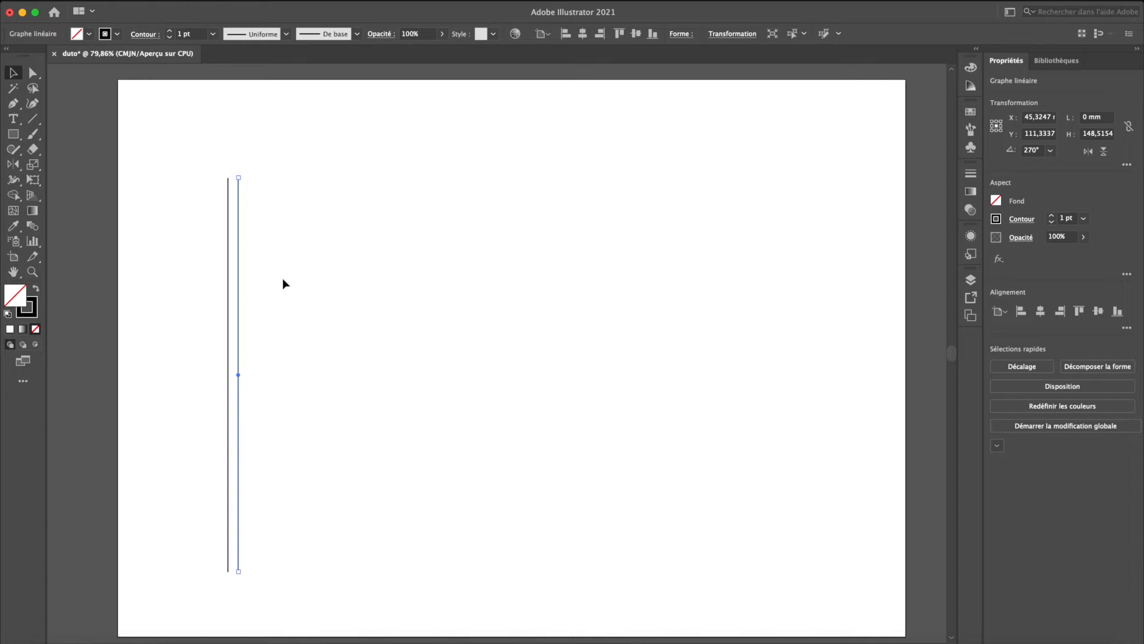
key("super+d")
key("super+d")
key("super+d")
key("super+d")
key("super+d")
key("super+d")
key("super+d")
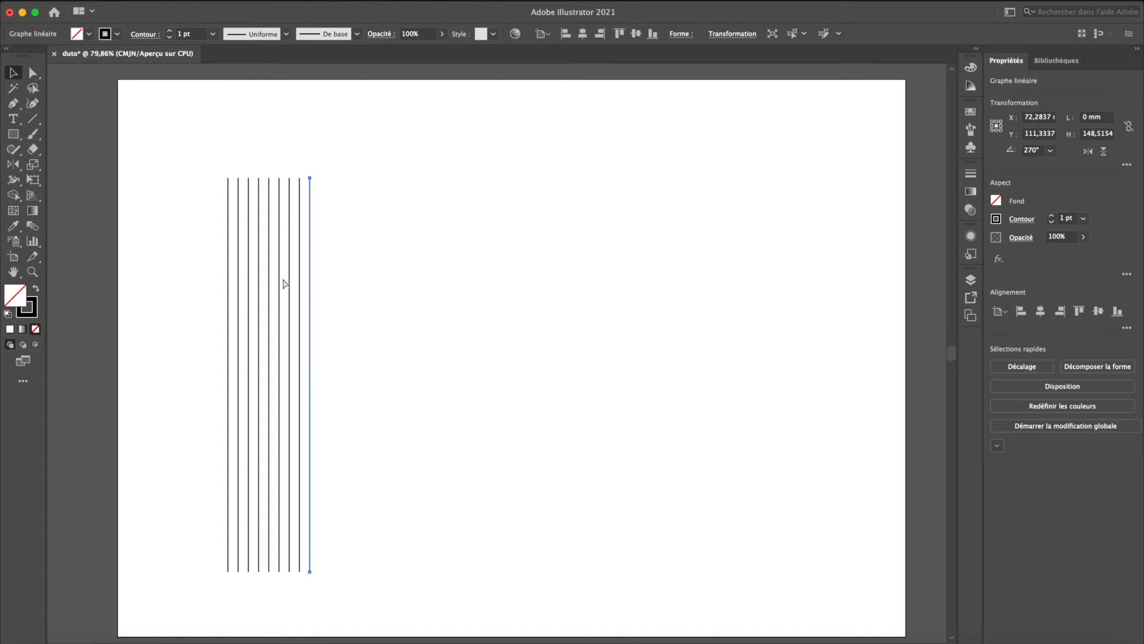
key("super+d")
key("super+d")
key("super+d")
key("super+d")
key("super+d")
key("super+d")
key("super+d")
key("super+d")
key("super+d")
key("super+d")
key("super+d")
key("super+d")
key("super+d")
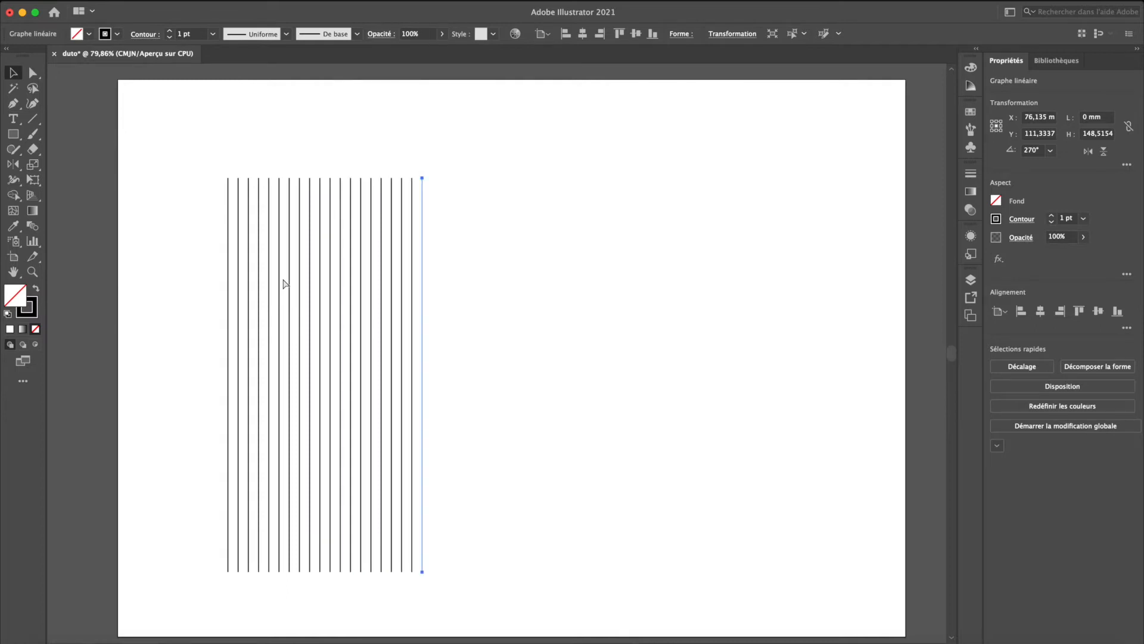
key("super+d")
key("super+d")
key("super+d")
key("super+d")
key("super+d")
key("super+d")
key("super+d")
key("super+d")
key("super+d")
key("super+d")
key("super+d")
key("super+d")
key("super+d")
key("super+d")
key("super+d")
key("super+d")
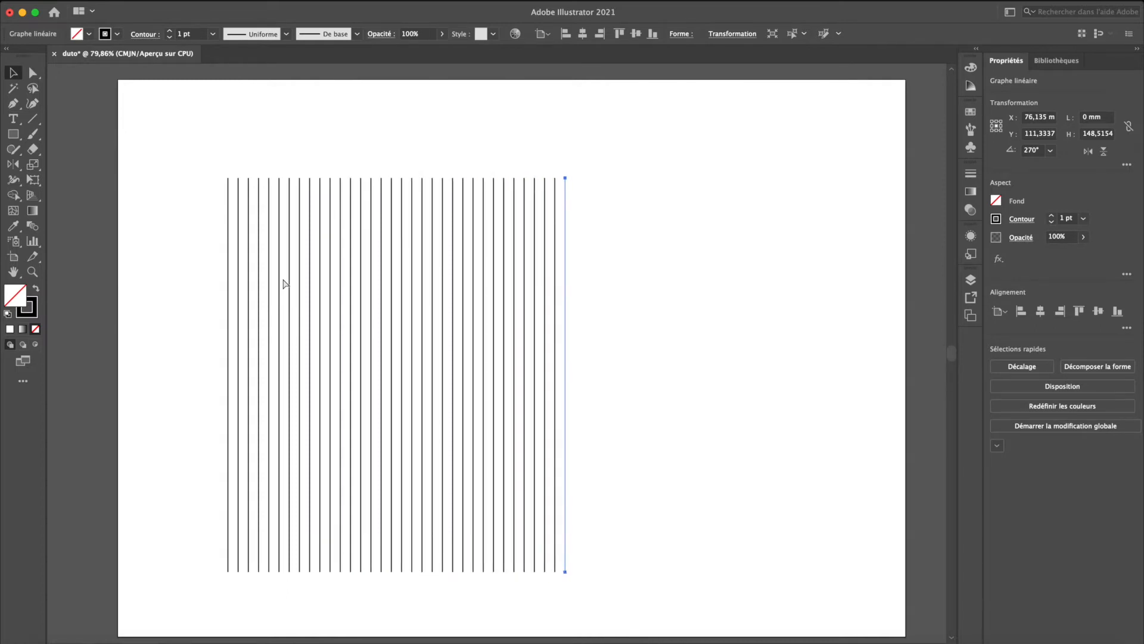
key("super+d")
key("super+d")
key("super+d")
key("super+d")
key("super+d")
key("super+d")
key("super+d")
key("super+d")
key("super+d")
key("super+d")
key("super+d")
key("super+d")
key("super+d")
key("super+d")
key("super+d")
key("super+d")
key("super+d")
key("super+d")
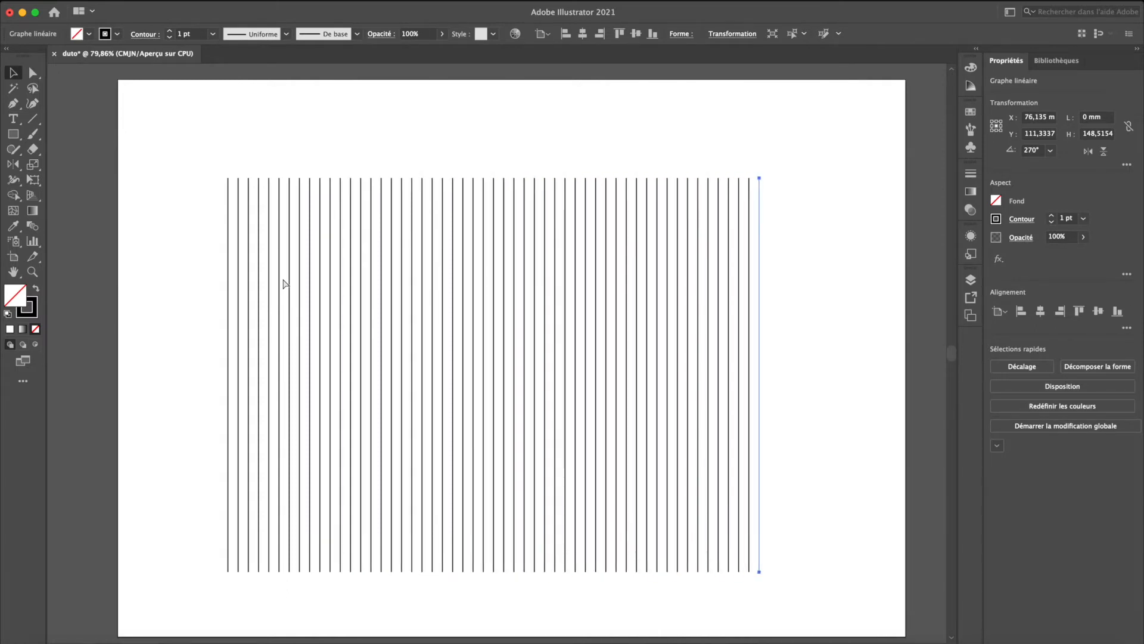
key("super+d")
- Stretch all the lines vertically to about 202.7 mm, almost the full artboard height, and group them
left_click_drag(185, 253, 917, 442)
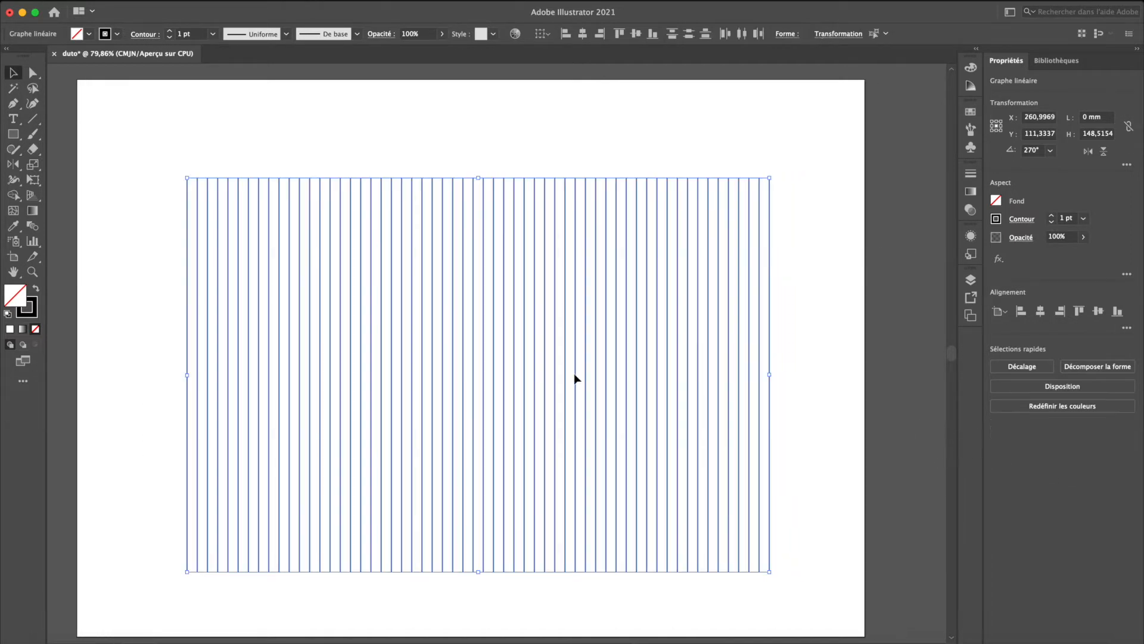
left_click_drag(474, 179, 478, 92)
left_click_drag(476, 572, 478, 628)
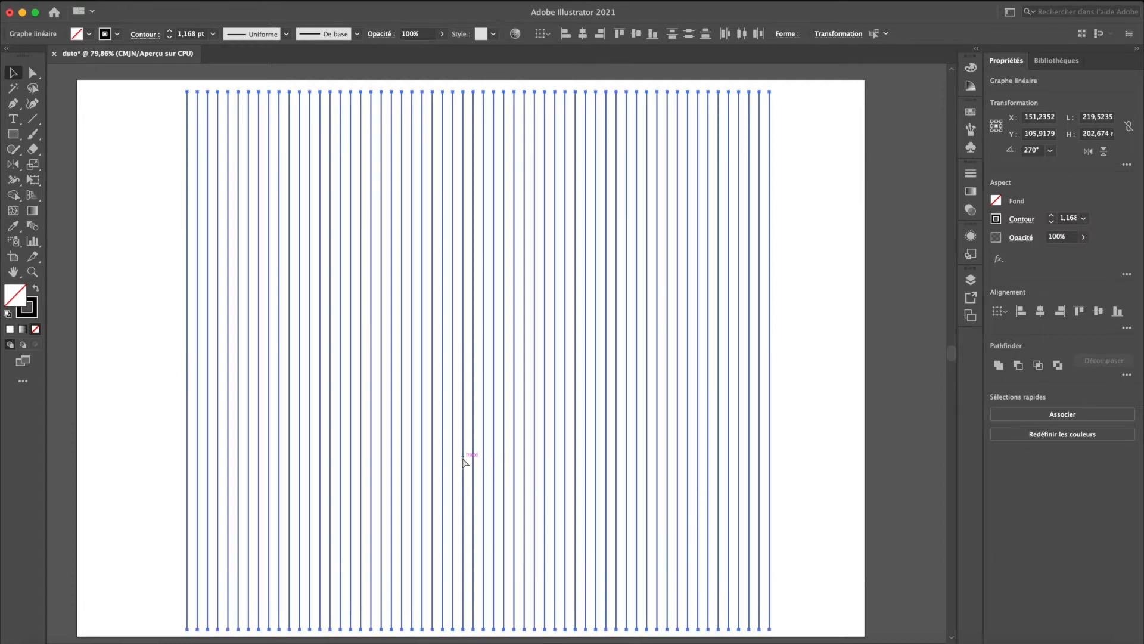
key("super+g")
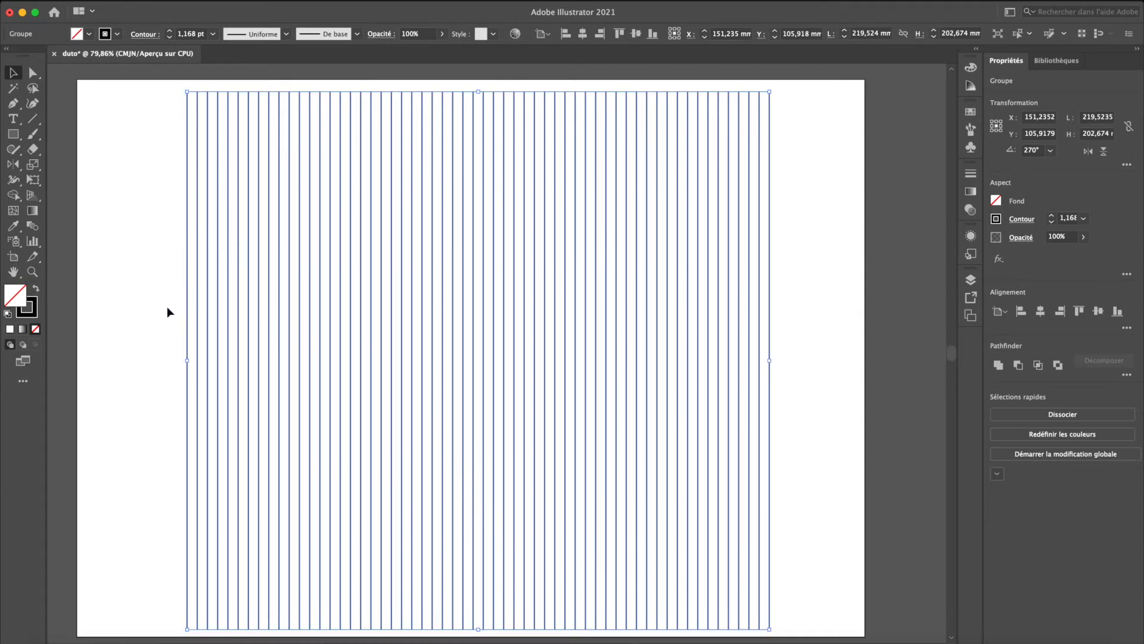
left_click(168, 307)
left_click(196, 315)
left_click(132, 159)
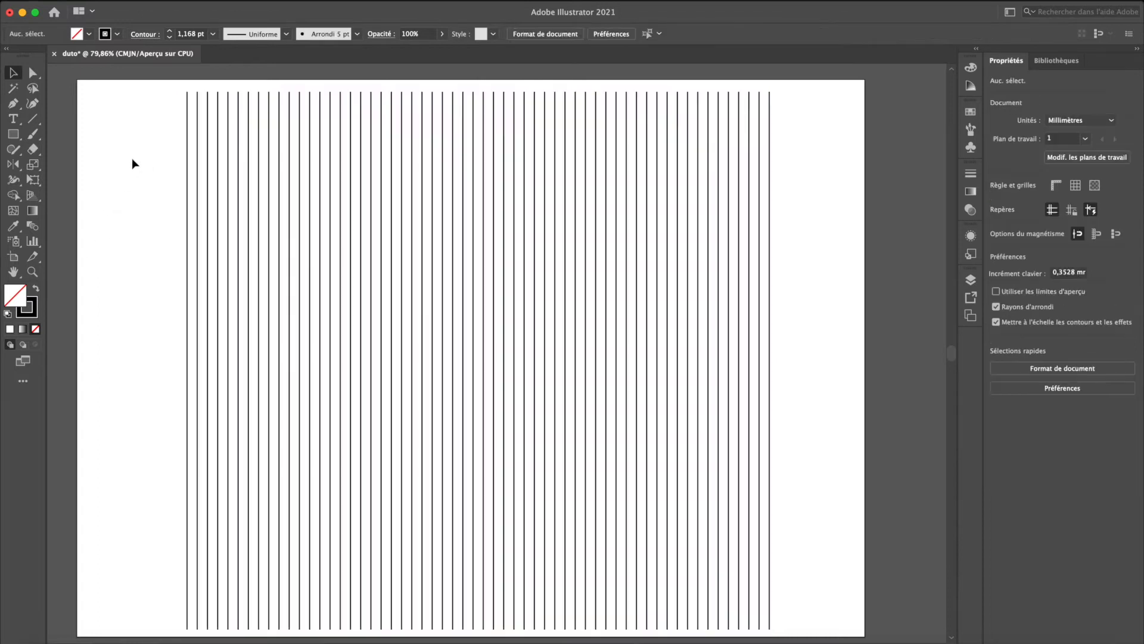
- Remove the rightmost vertical line from the group and regroup the remaining lines
left_click(187, 152)
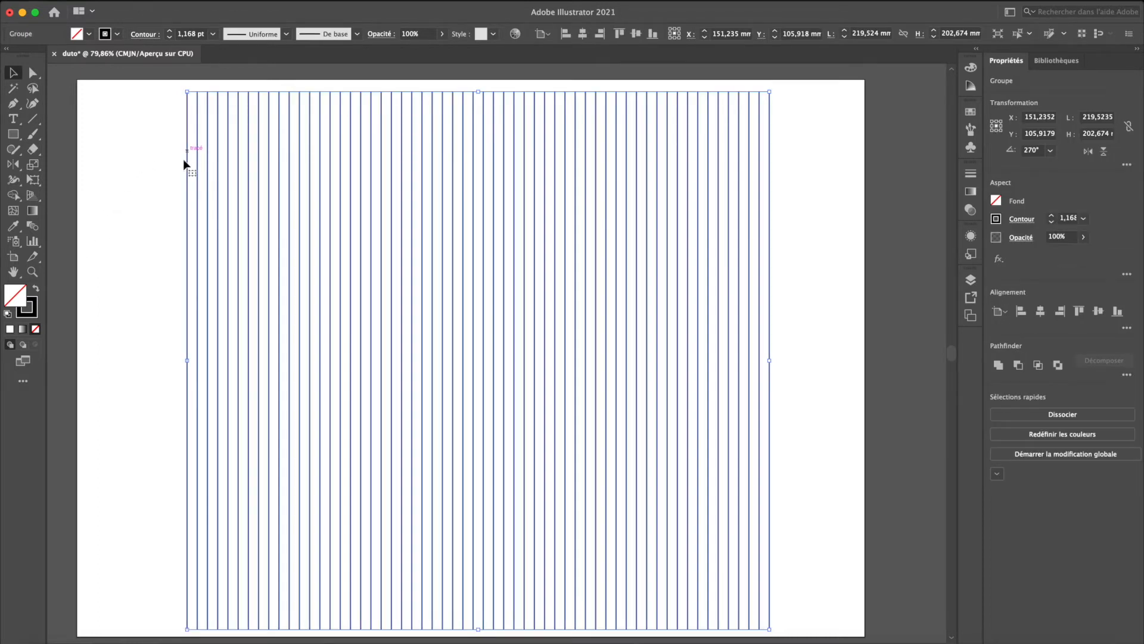
left_click(480, 95)
left_click(778, 295)
left_click(770, 304)
key("Delete")
key("shift+e")
mouse_move(788, 301)
left_mouse_down()
mouse_move(209, 275)
mouse_move(170, 263)
left_mouse_up()
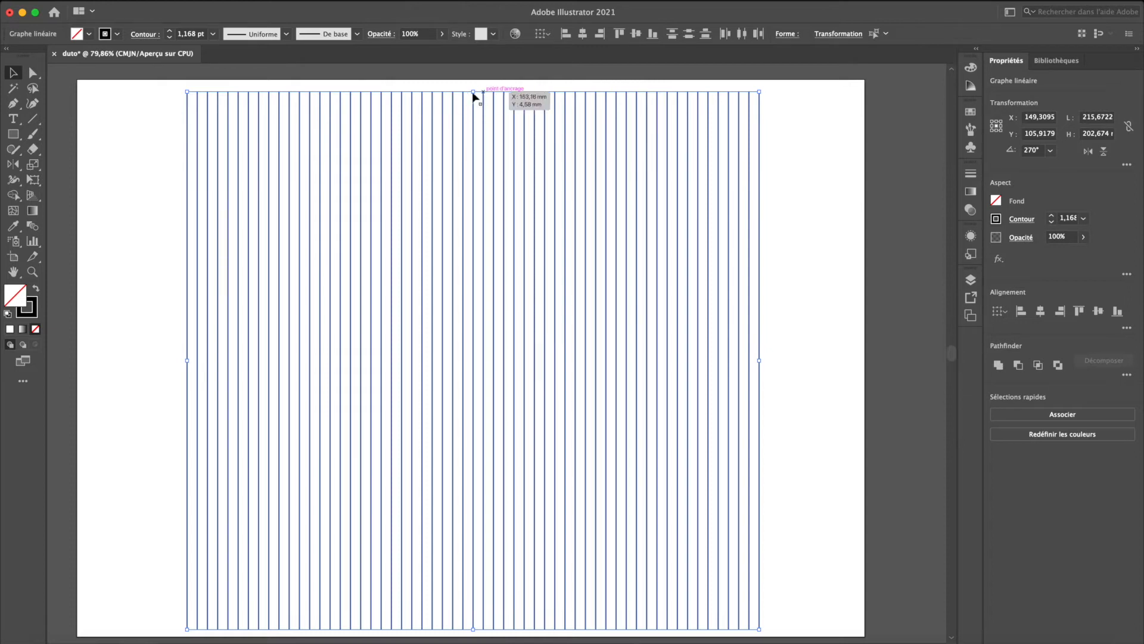
key("super+g")
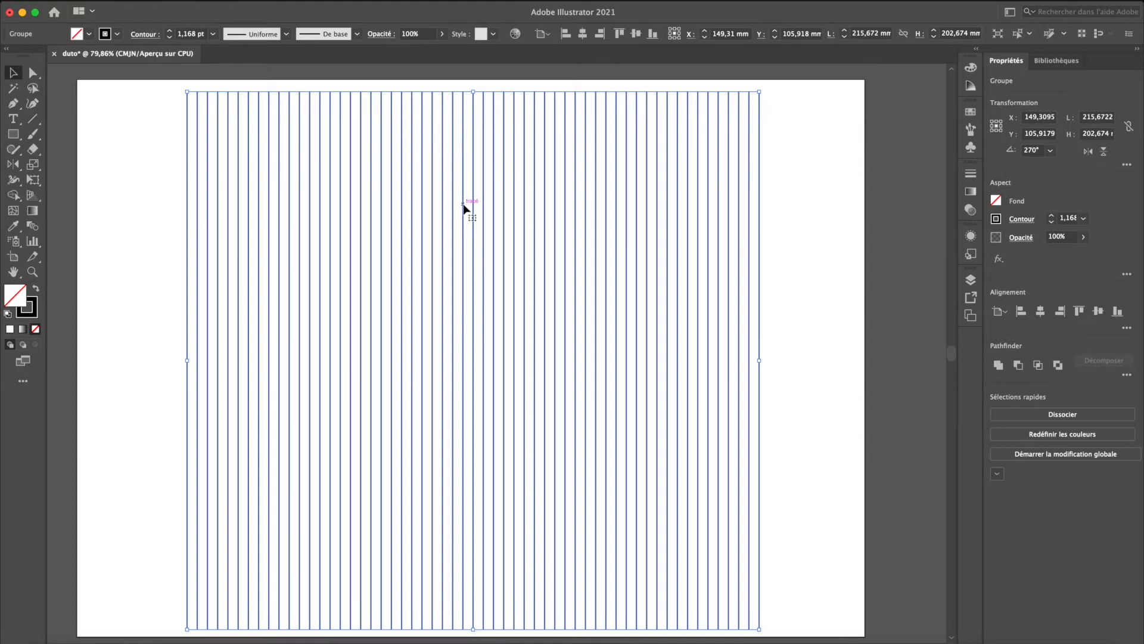
- Try rotating the original line group by 60° without making a copy, and undo the rotation
key("r")
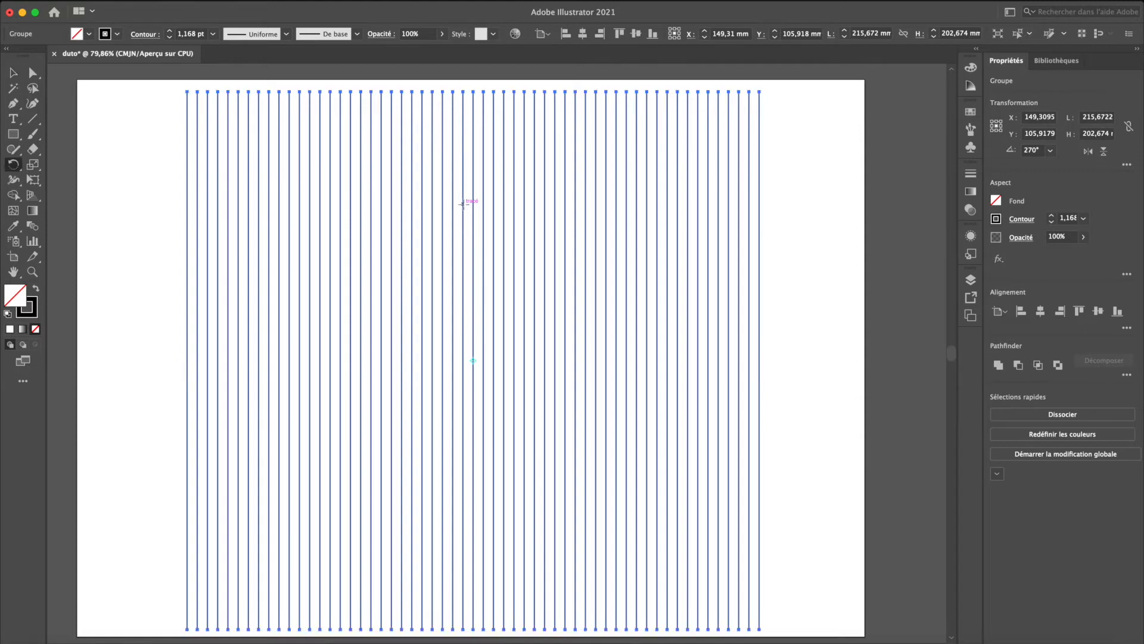
double_click(12, 165)
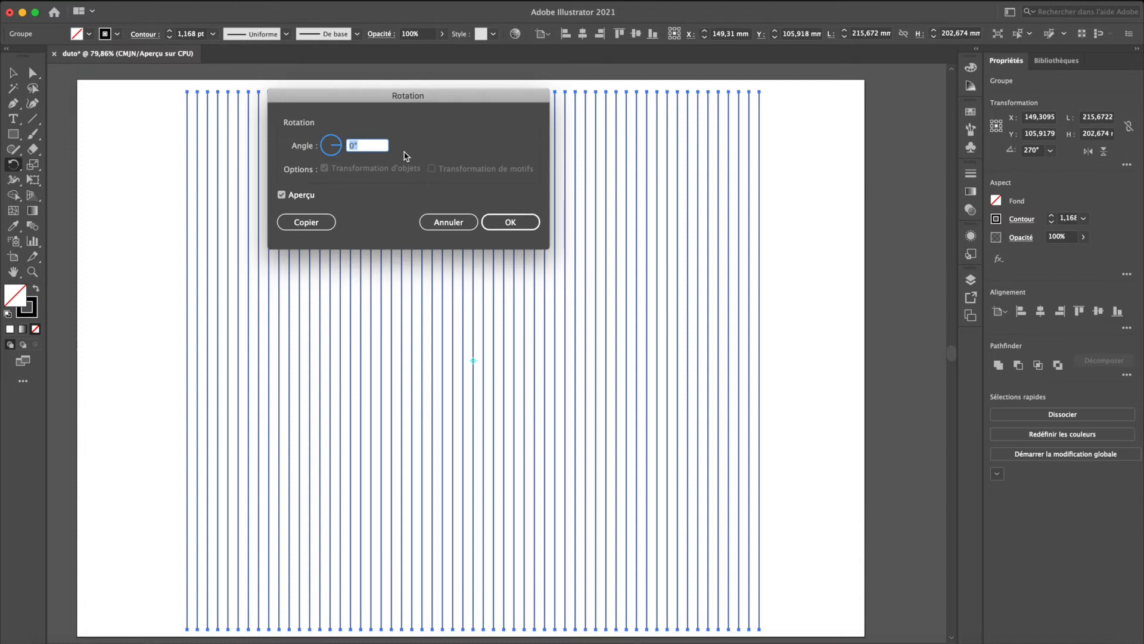
type("60")
left_click(452, 222)
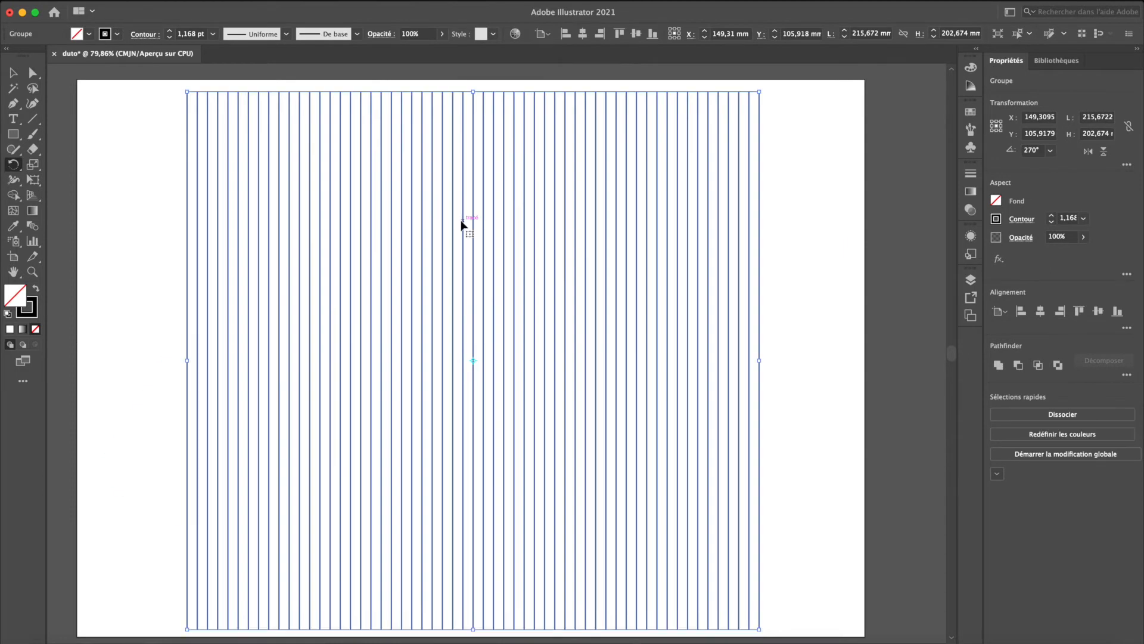
double_click(13, 165)
type("60")
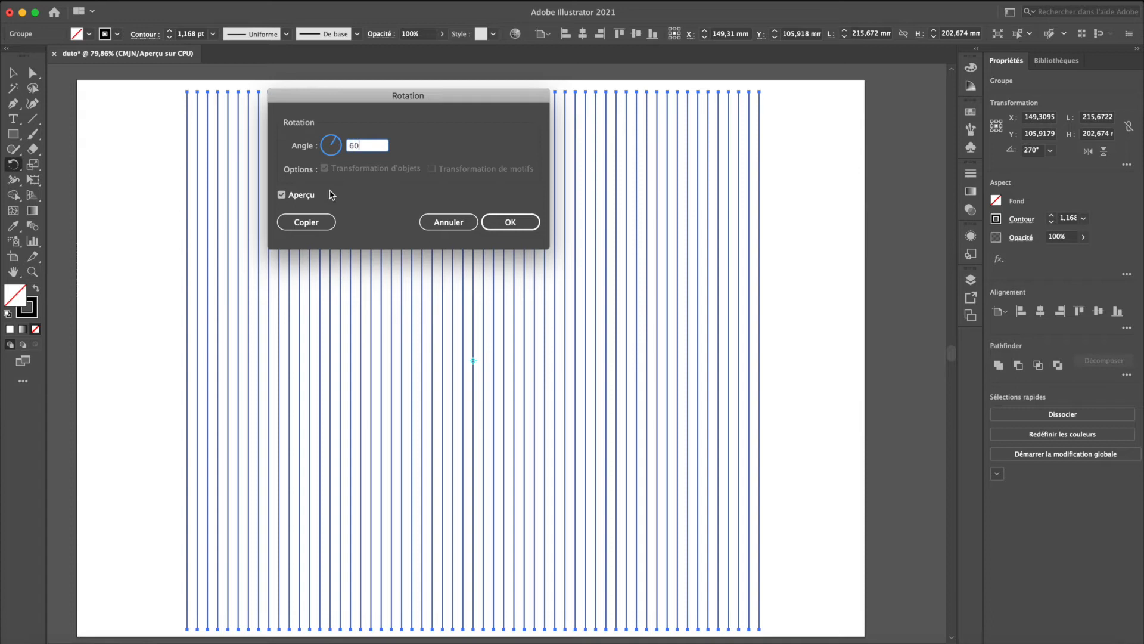
left_click(518, 222)
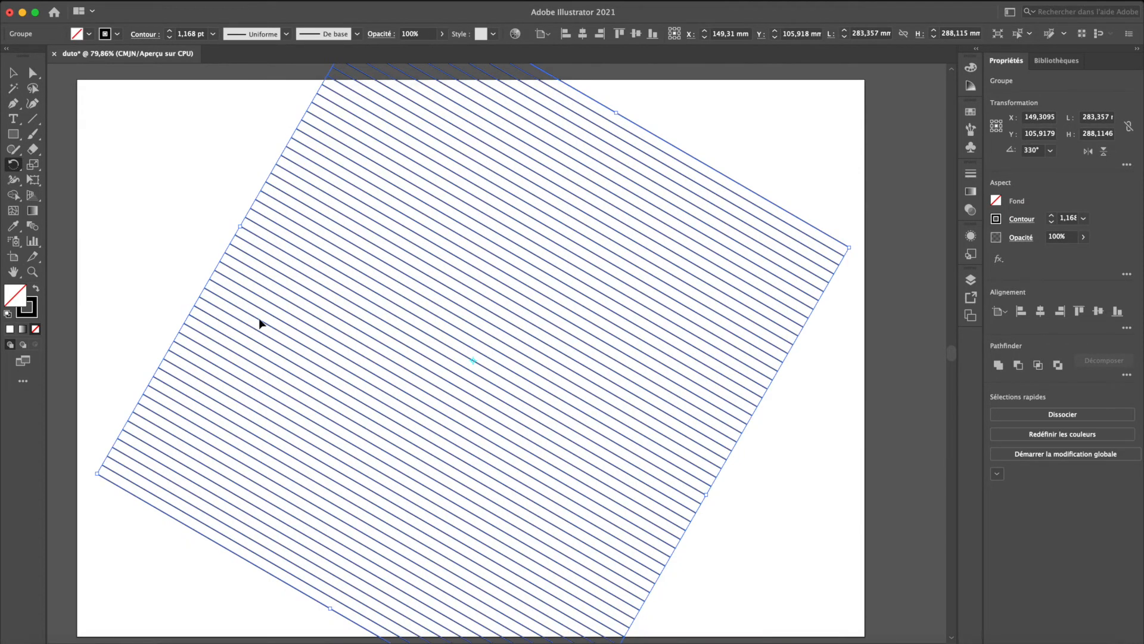
key("super+z")
- Create a copy of the line group rotated by 60° and repeat the rotated copy once to form a triangular grid
double_click(14, 165)
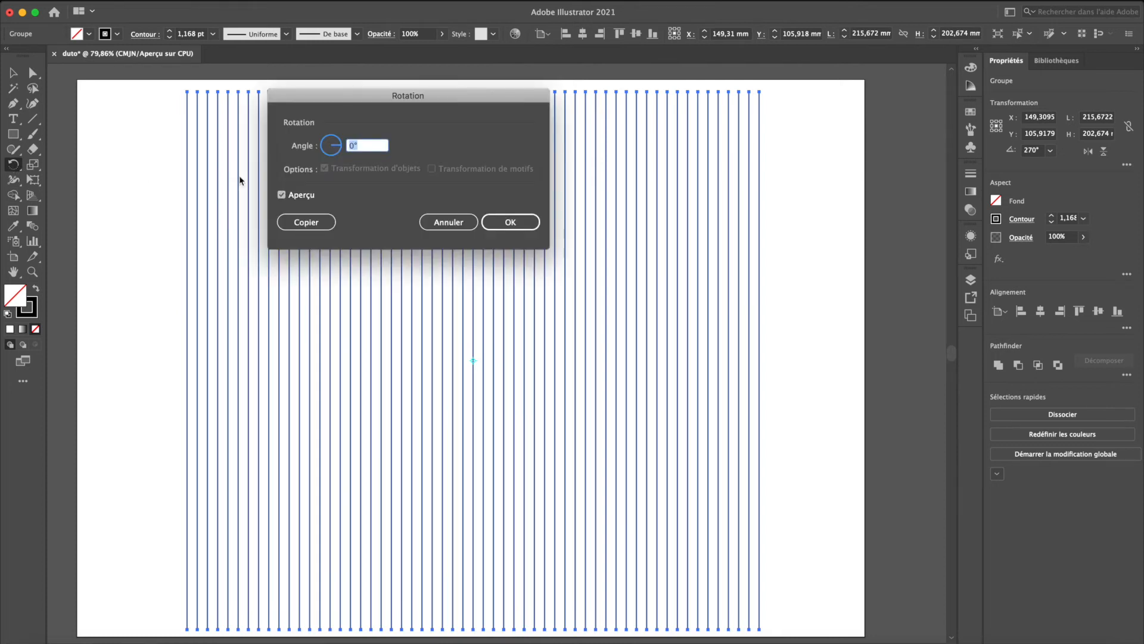
left_click(301, 224)
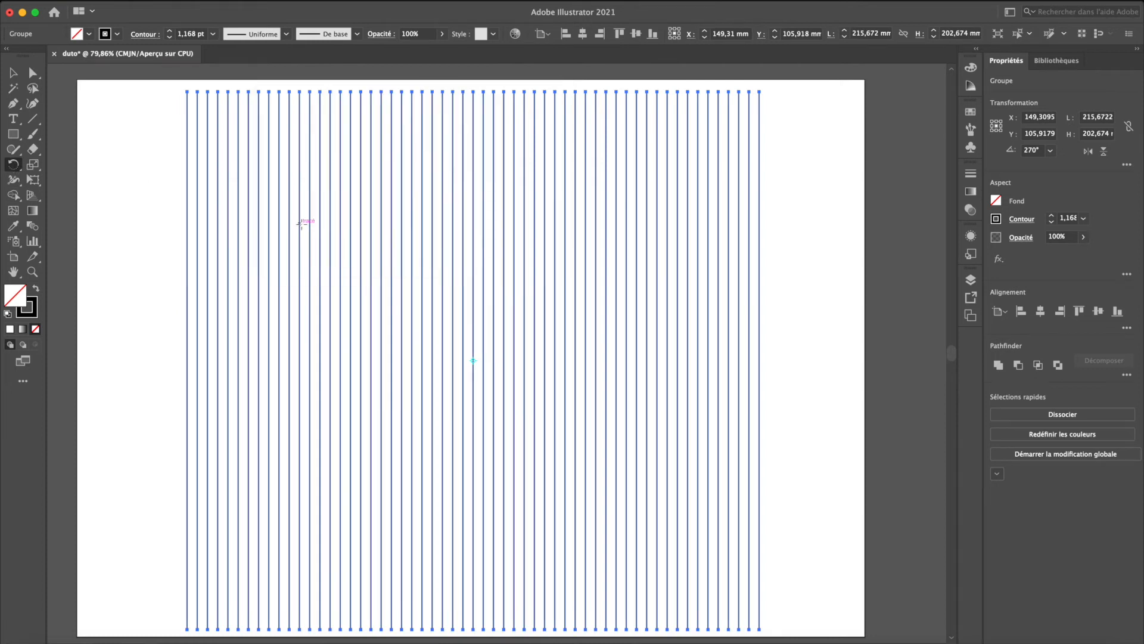
double_click(13, 166)
type("60")
left_click(306, 220)
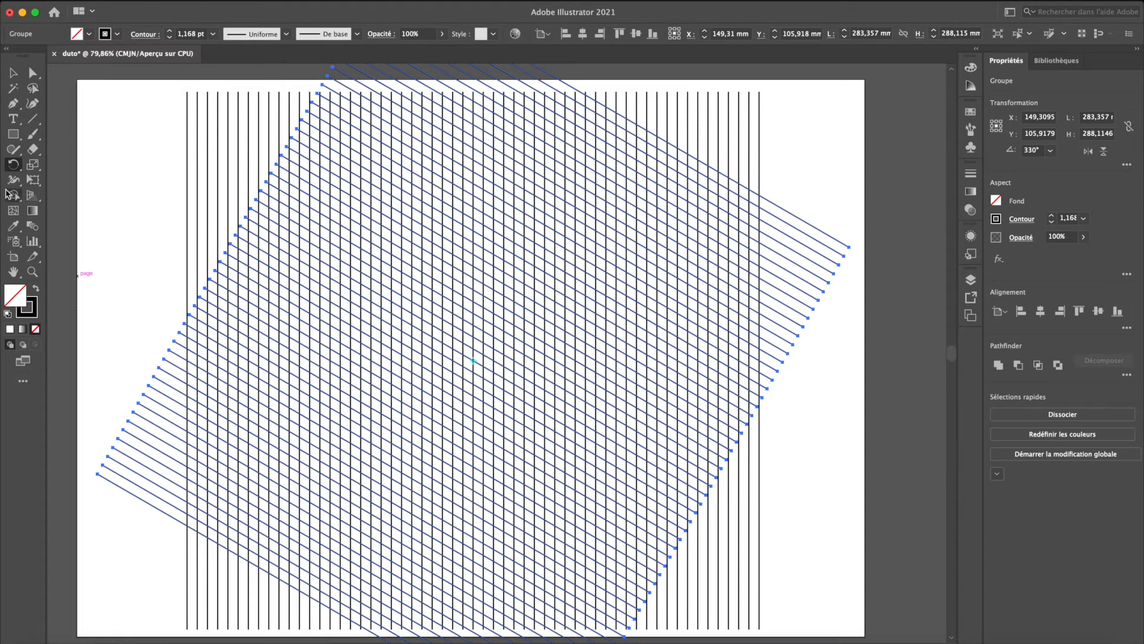
key("super+d")
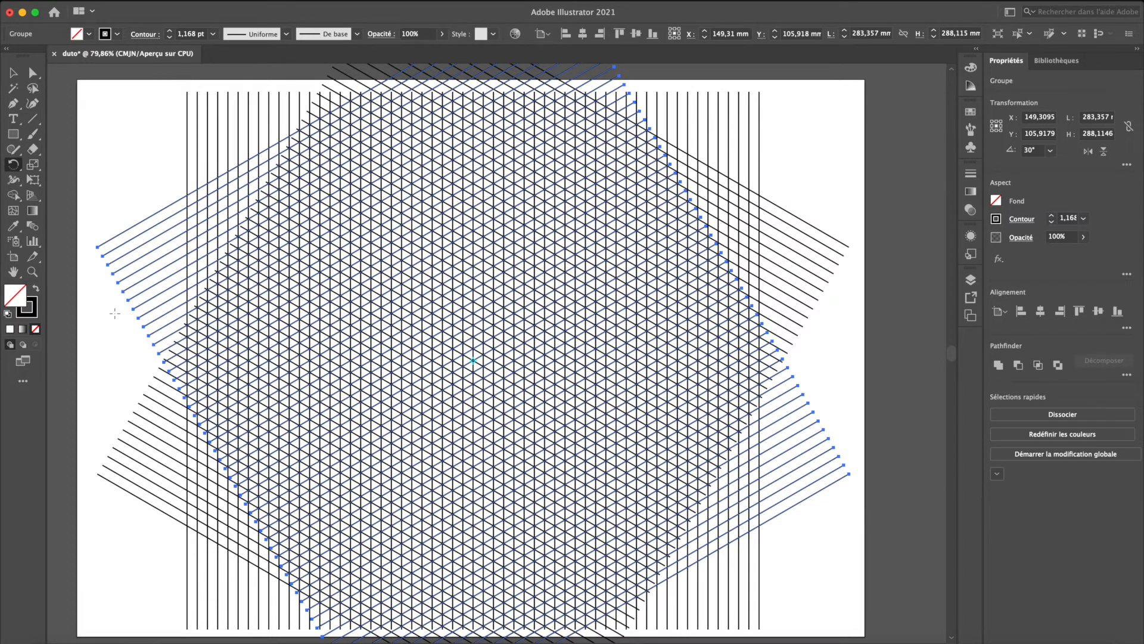
key("v")
left_click(114, 313)
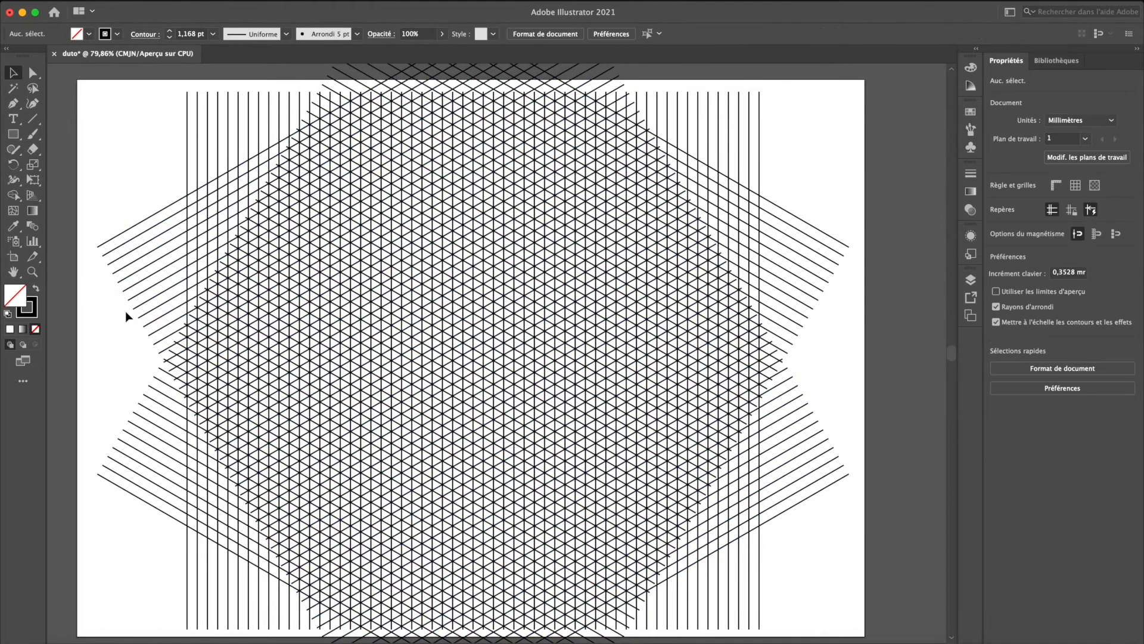
- Place a duplicate of the vertical line group on the empty area to the left of the artboard
left_click(208, 145)
scroll(208, 143, "left", 10)
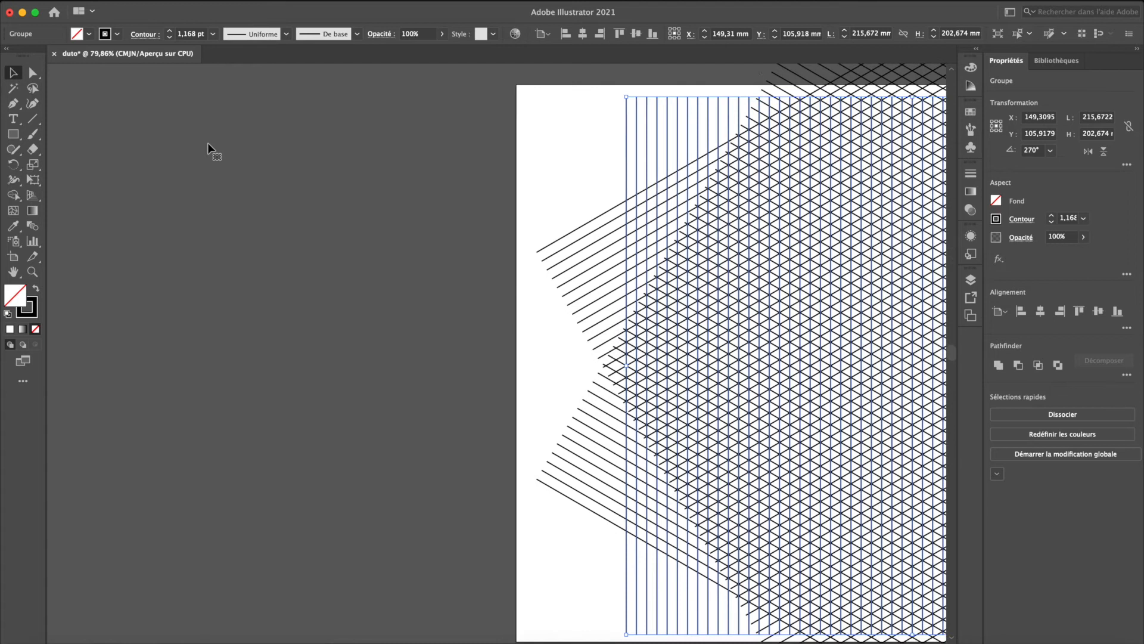
scroll(208, 141, "left", 2)
left_click_drag(722, 137, 154, 231)
scroll(191, 250, "left", 4)
left_click(330, 97)
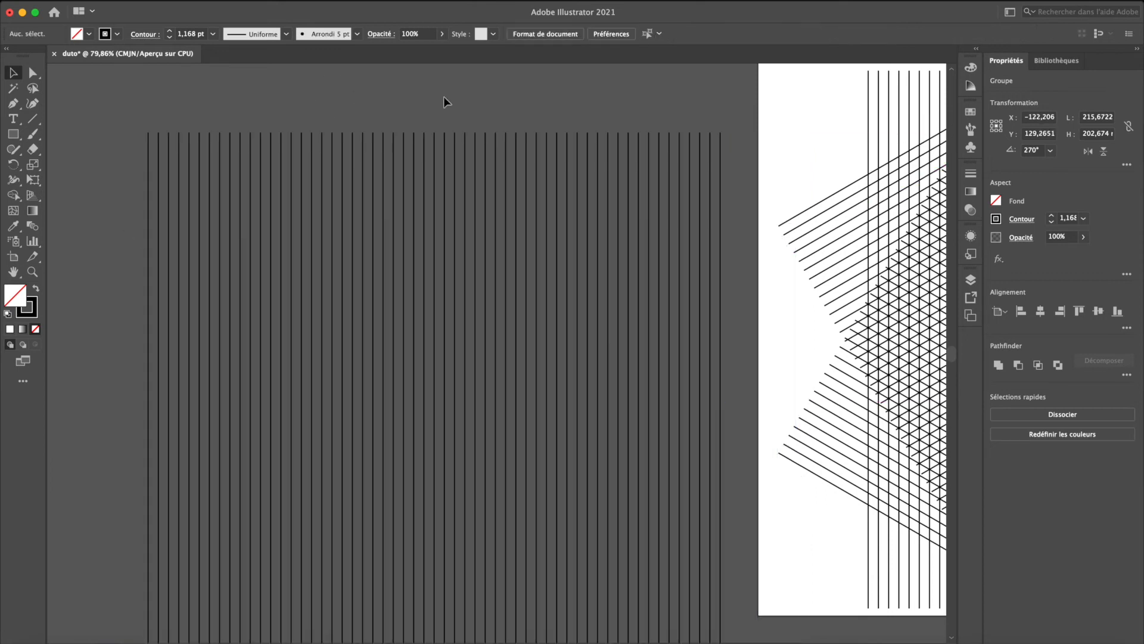
- Delete the rightmost line of the duplicate set outside the artboard and group its remaining lines
left_click(720, 178)
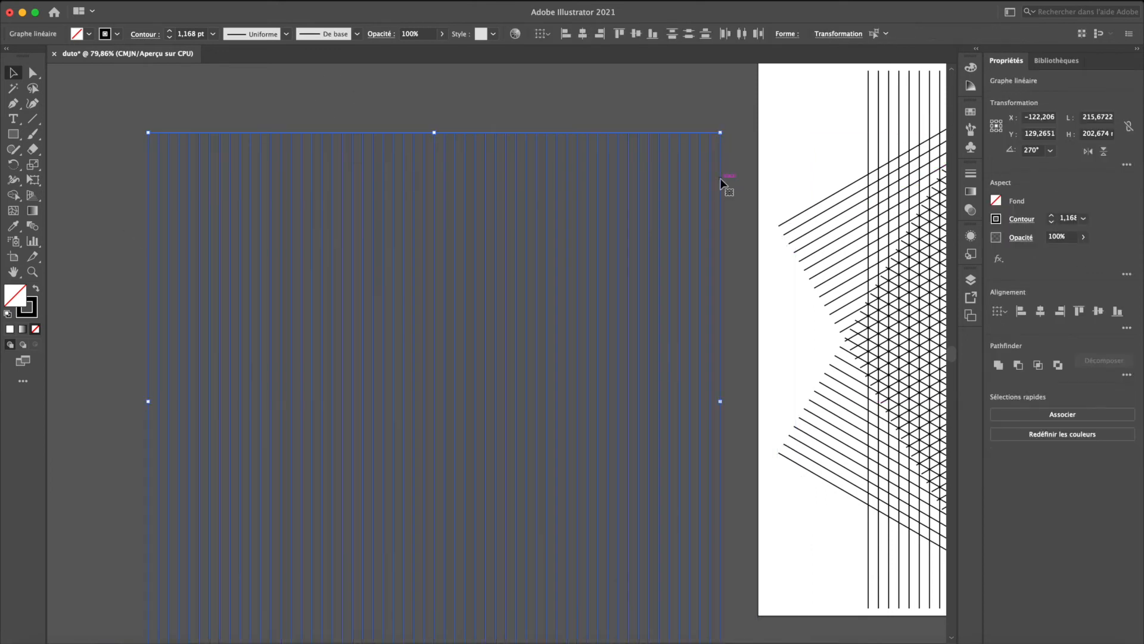
left_click(747, 182)
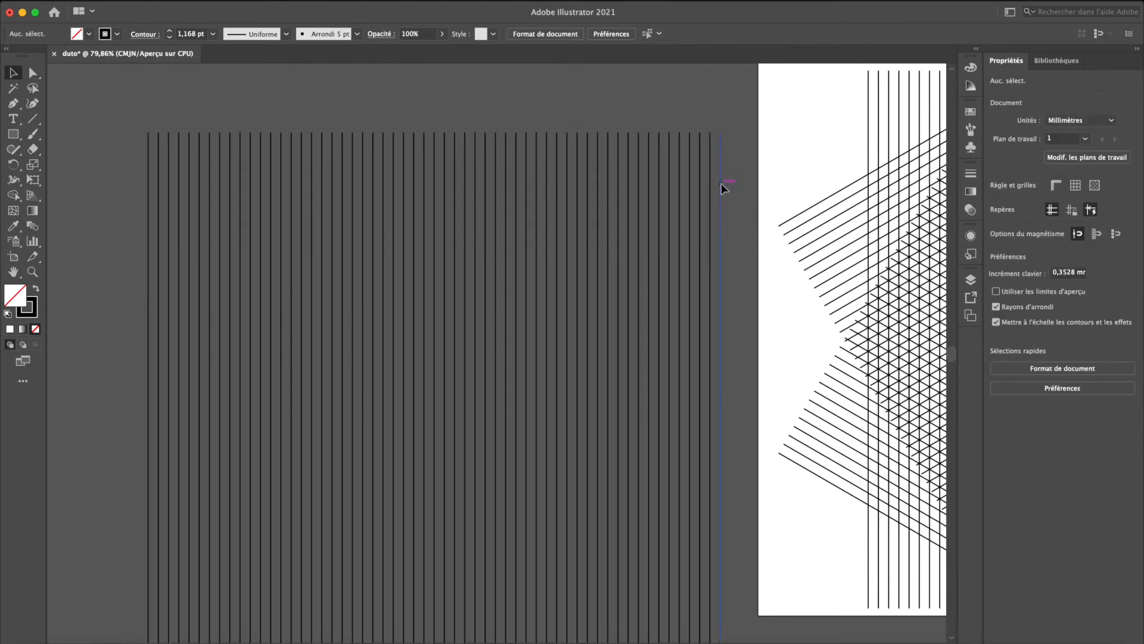
left_click_drag(127, 165, 645, 207)
left_click_drag(727, 231, 727, 232)
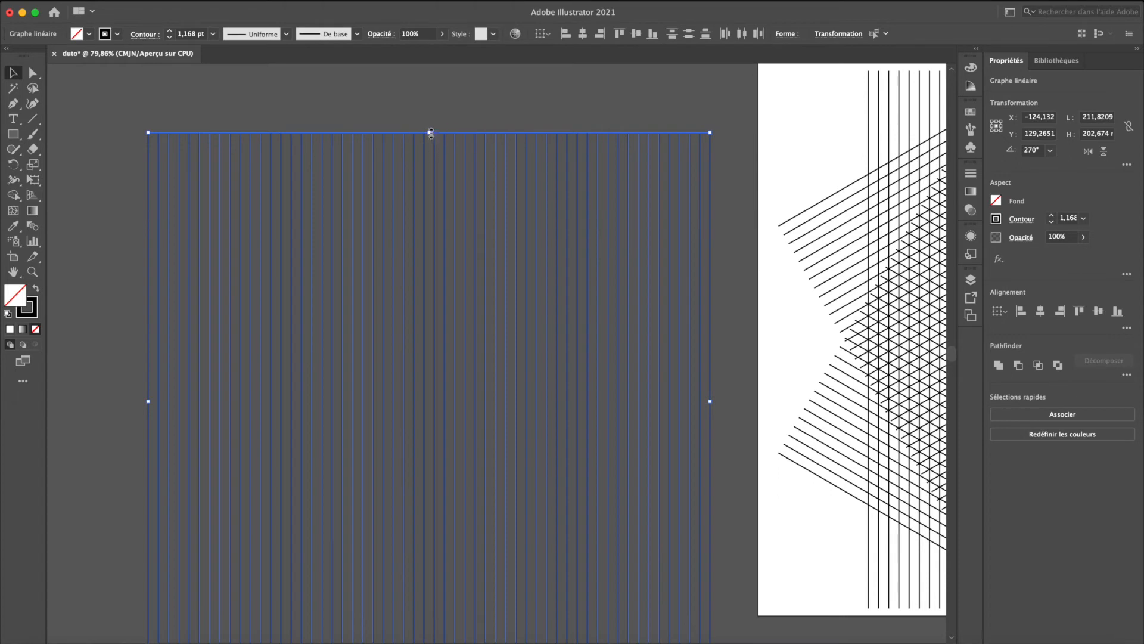
key("super+g")
- Create a copy of the line group outside the artboard rotated by 60° and repeat the rotated copy once to form a second grid
key("r")
double_click(14, 164)
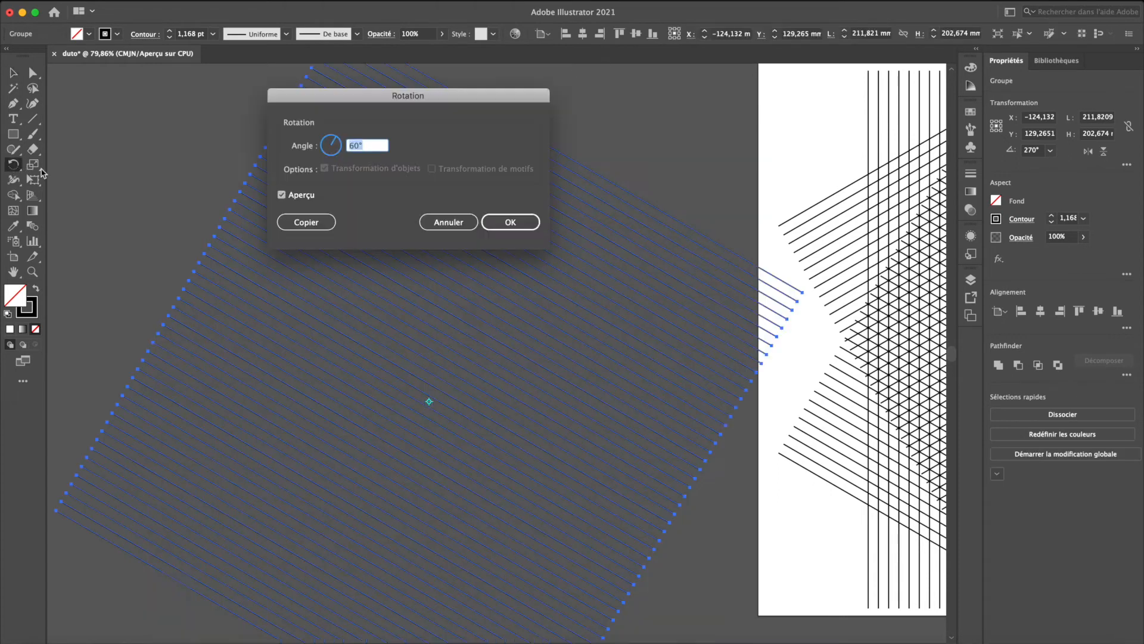
left_click(306, 222)
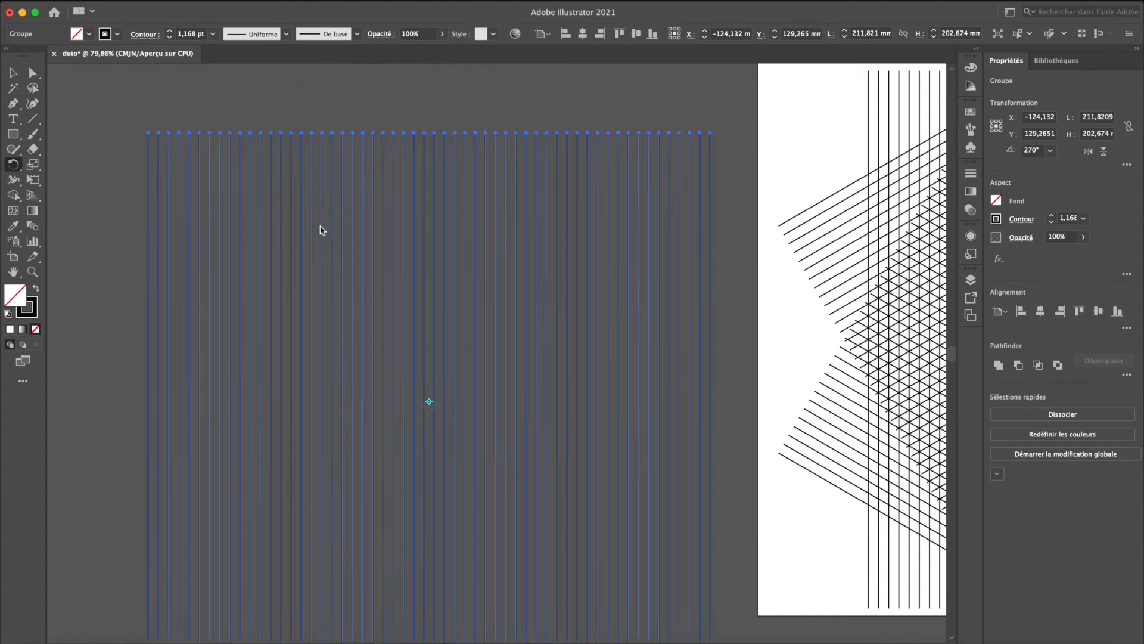
left_click(126, 220)
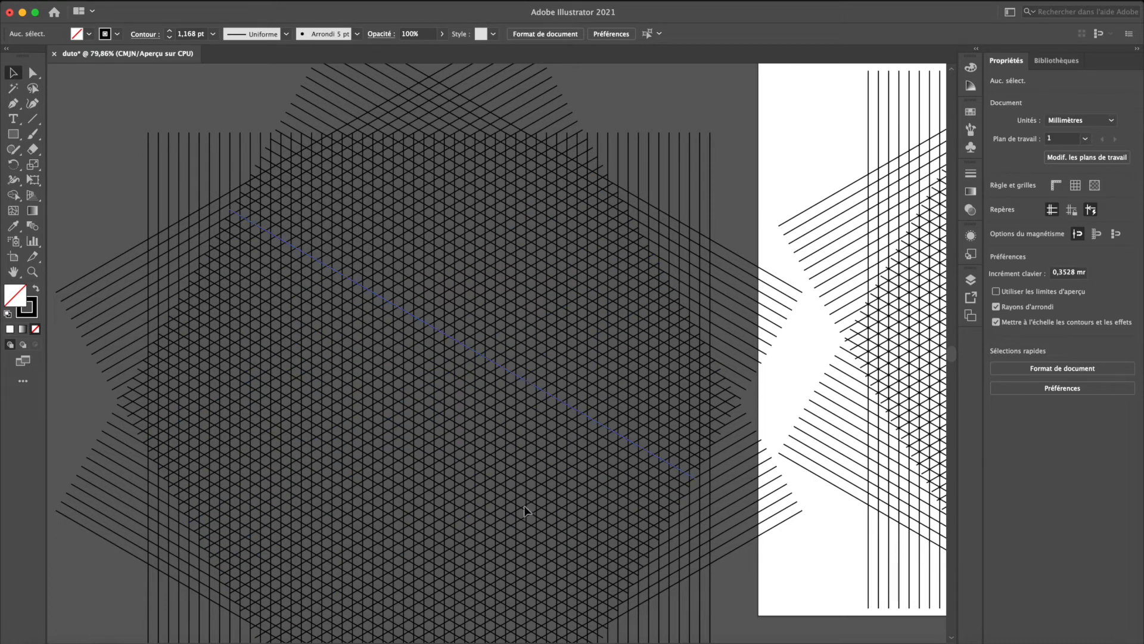
- Delete the whole second grid lying outside the artboard
scroll(406, 382, "right", 10)
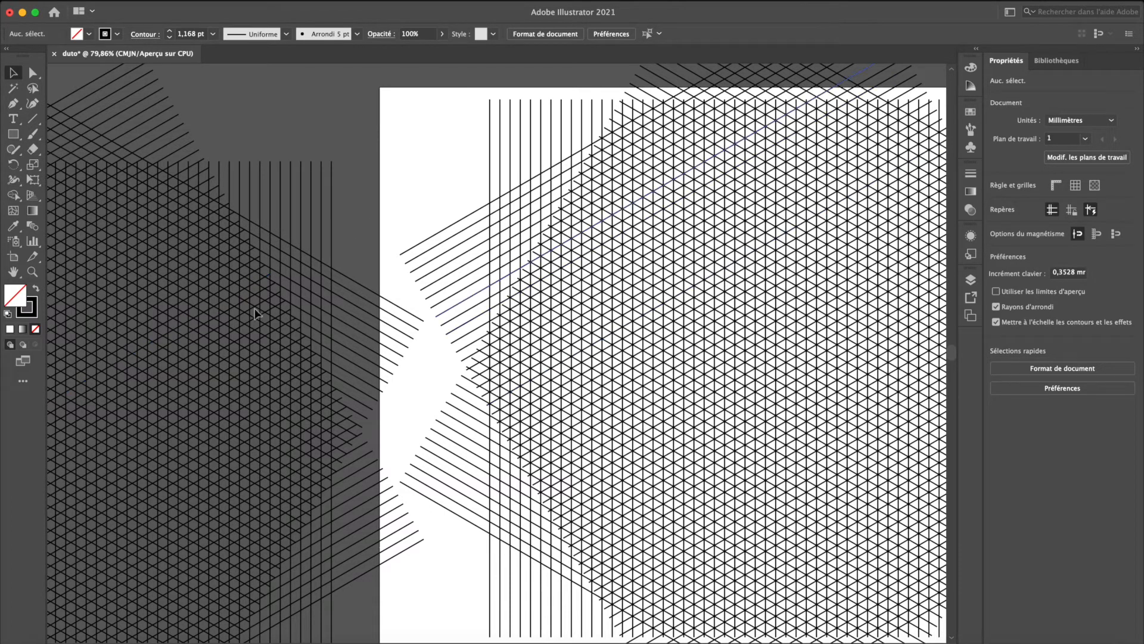
left_click_drag(263, 85, 158, 331)
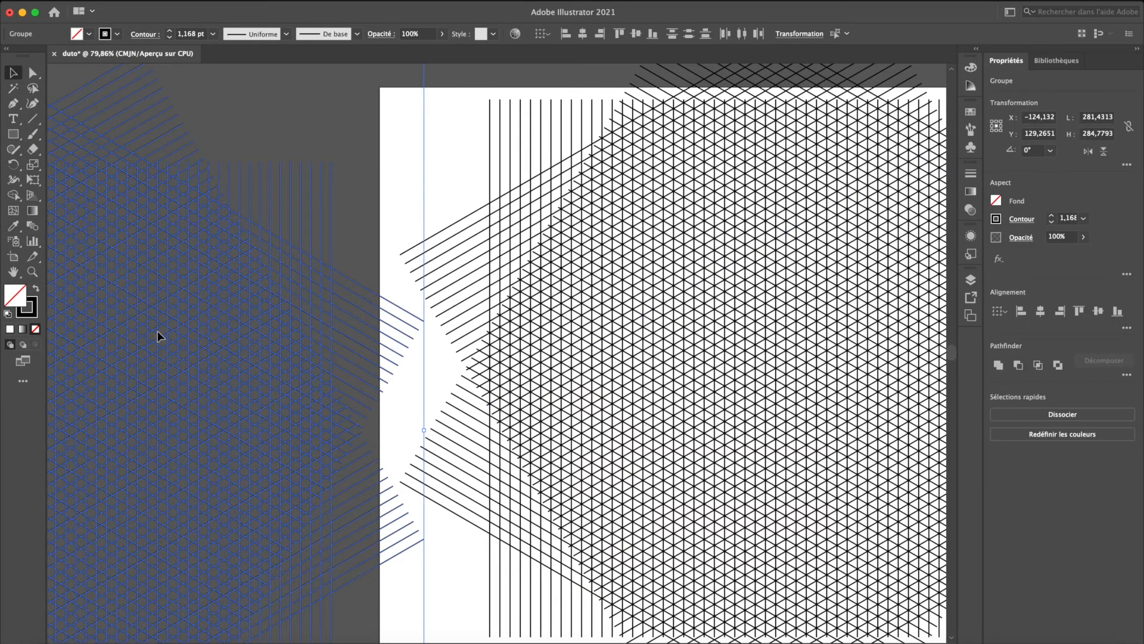
key("Delete")
scroll(282, 388, "right", 10)
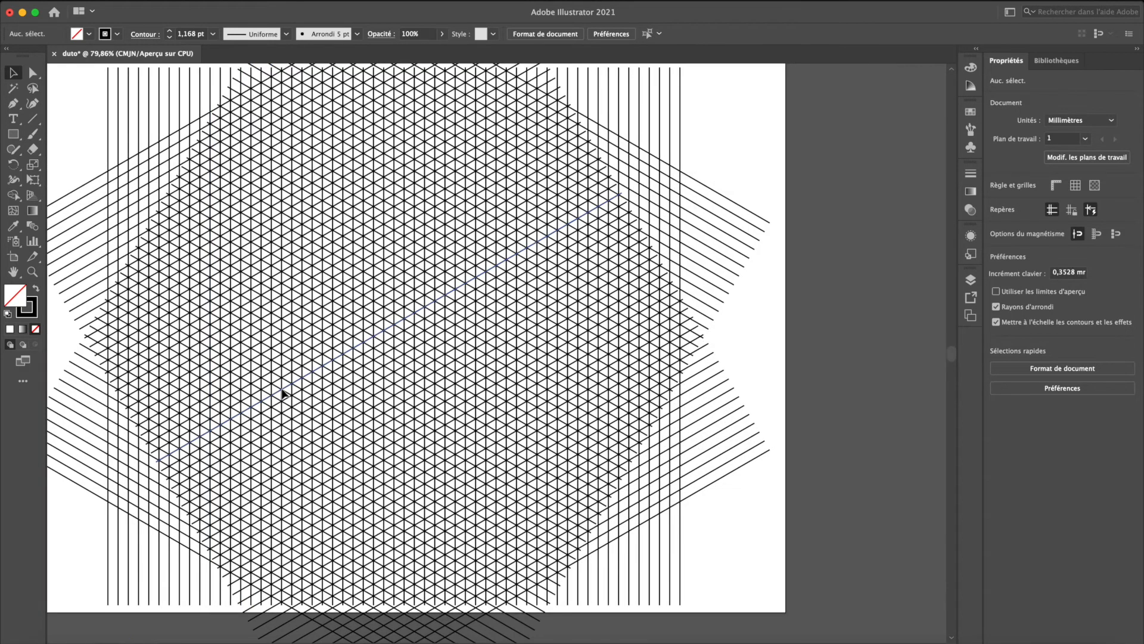
- Select all three line groups of the grid on the artboard and lower their opacity to 23%
scroll(282, 393, "up", 2)
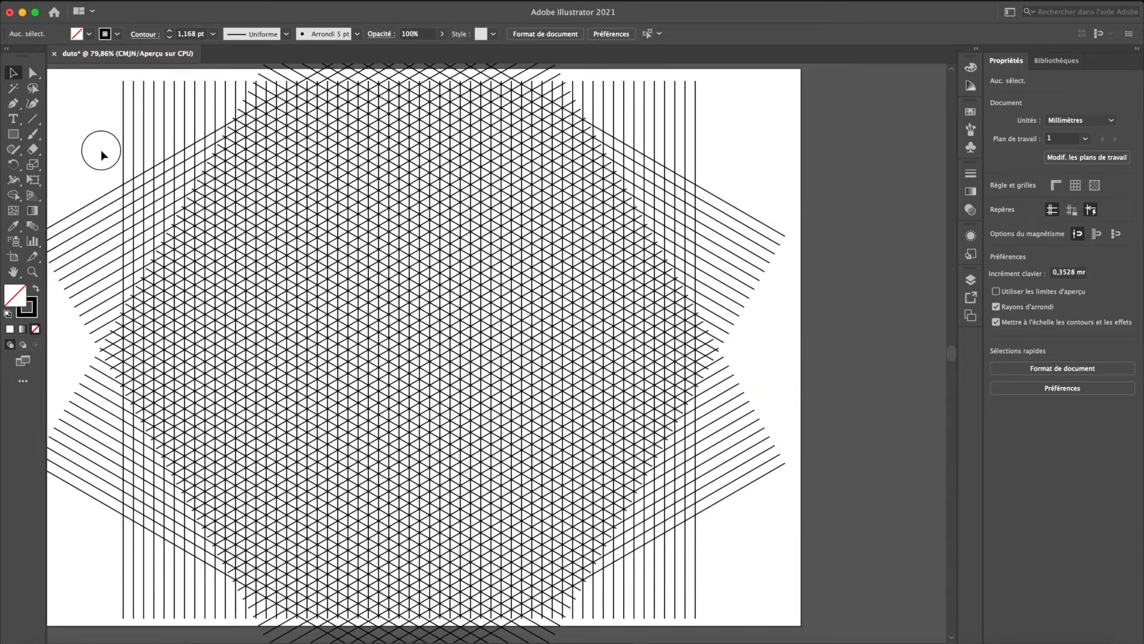
left_click(250, 309)
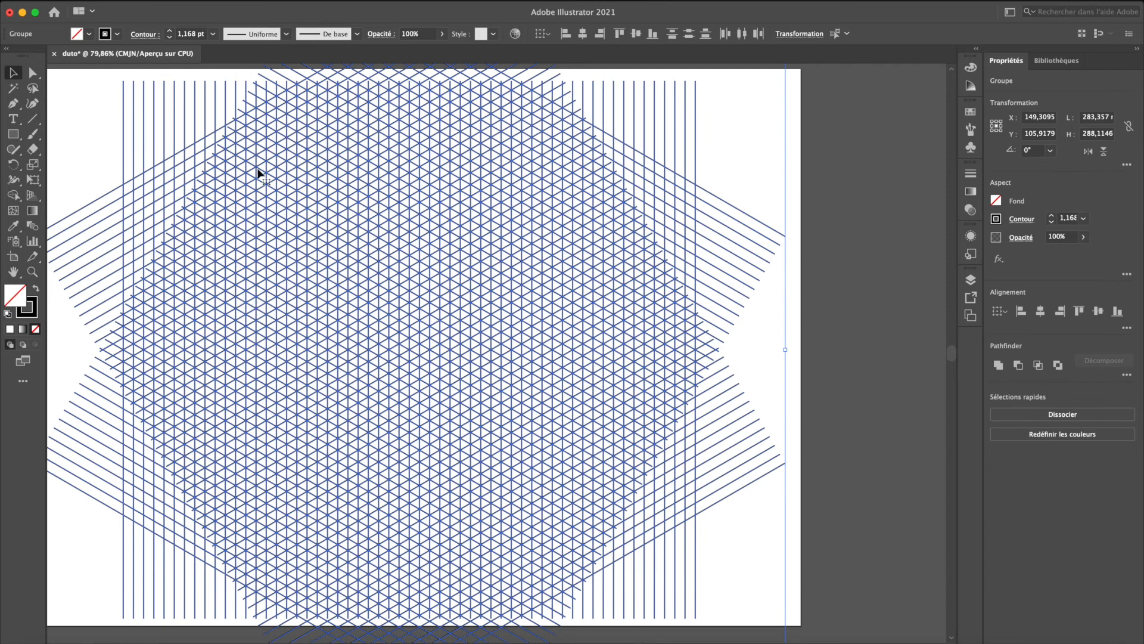
left_click(443, 34)
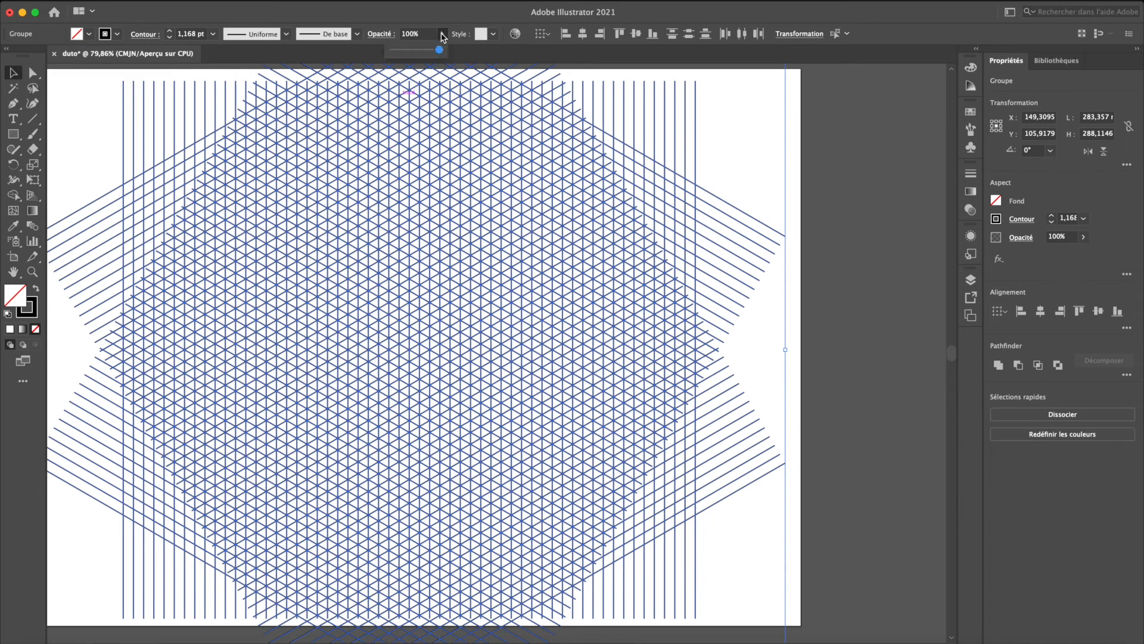
left_click(405, 50)
left_click(106, 129)
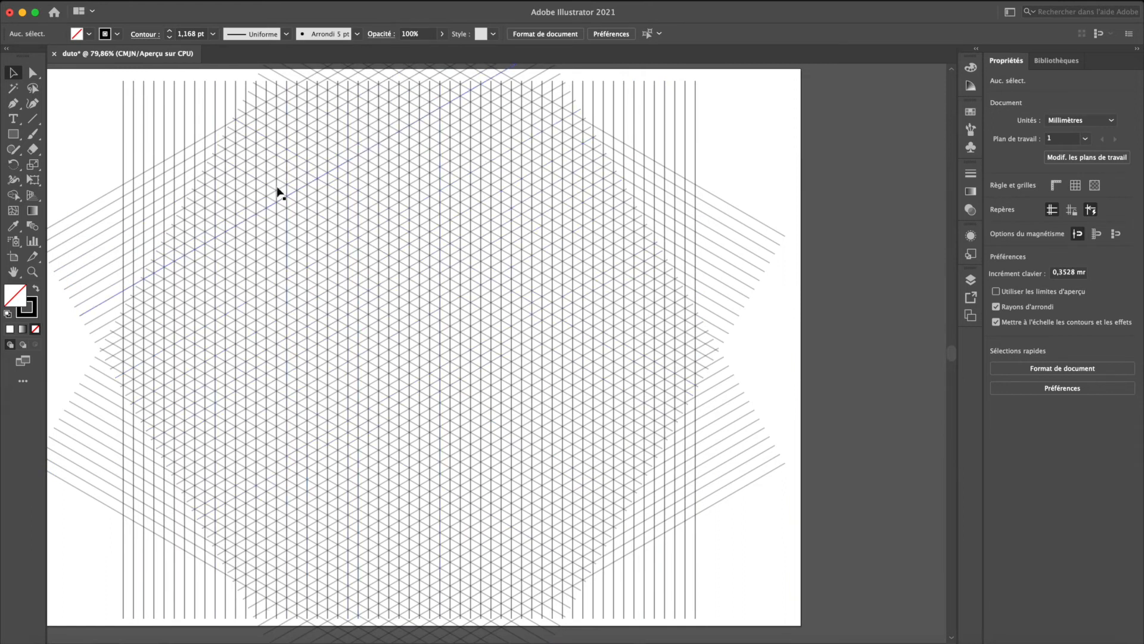
- Check the Smart Guides (Repères commentés) and Snap to Point (Magnétisme du point) settings in the view options
left_click(339, 0)
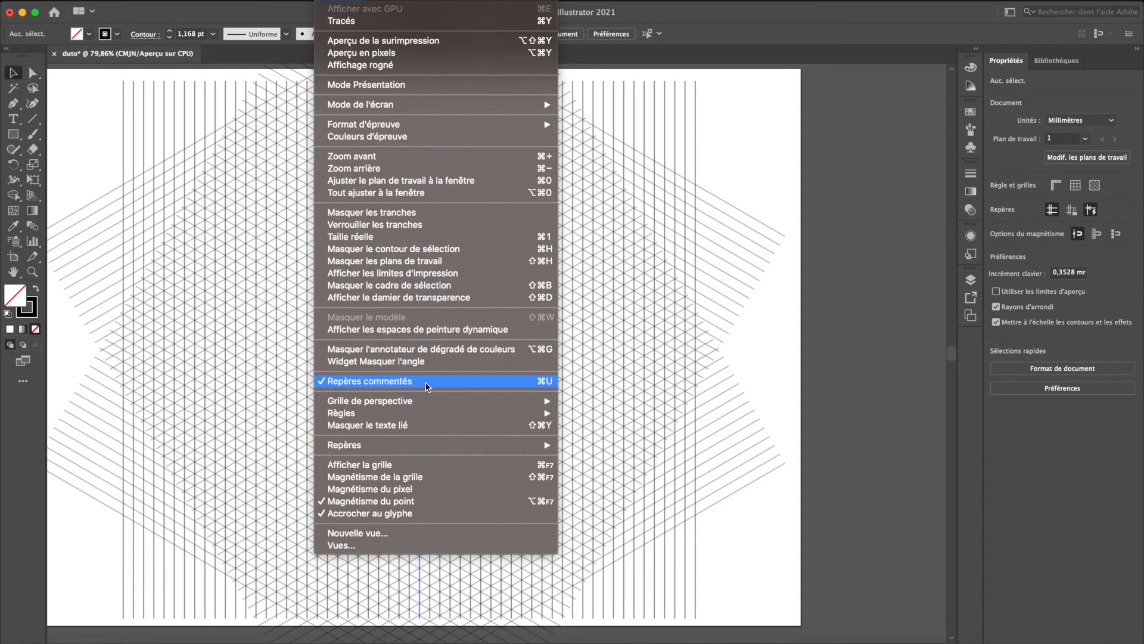
left_click(752, 328)
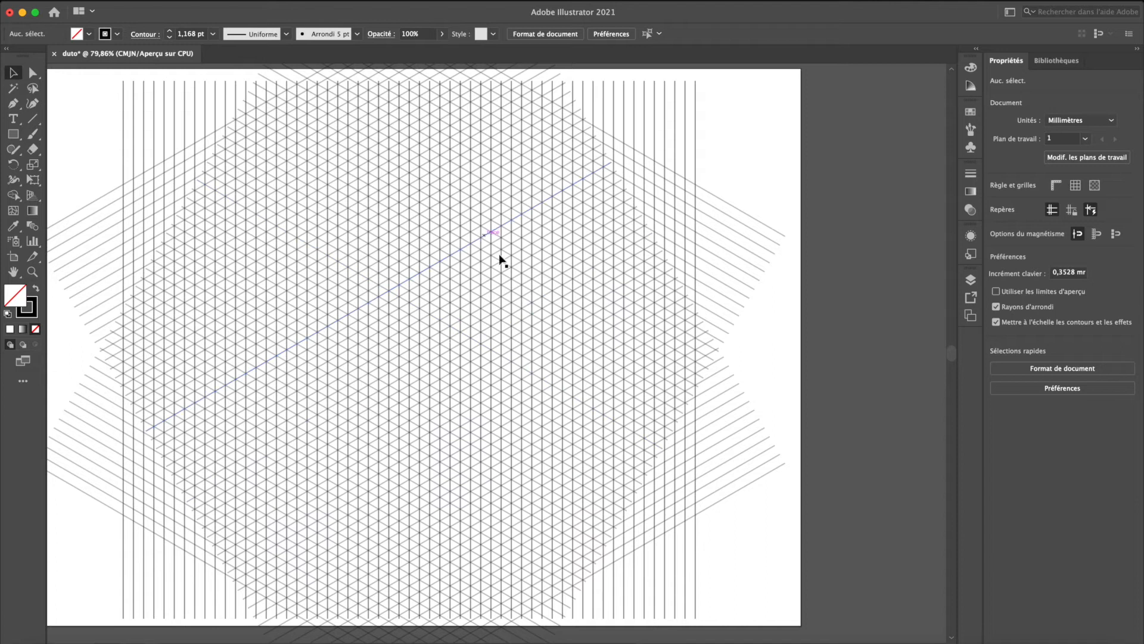
left_click(351, 3)
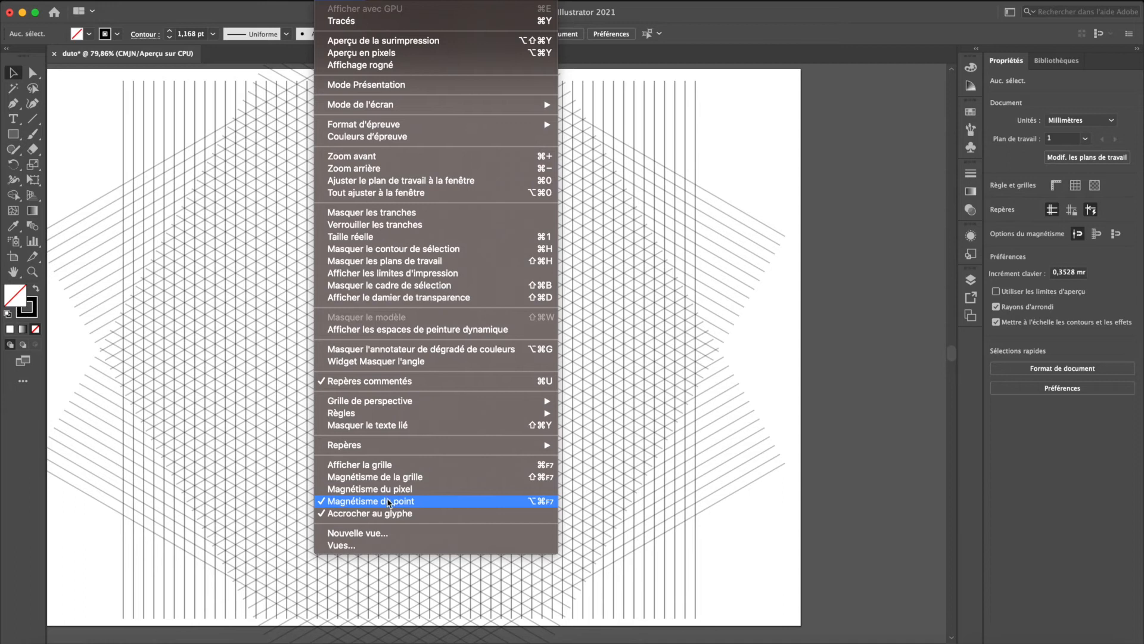
left_click(81, 386)
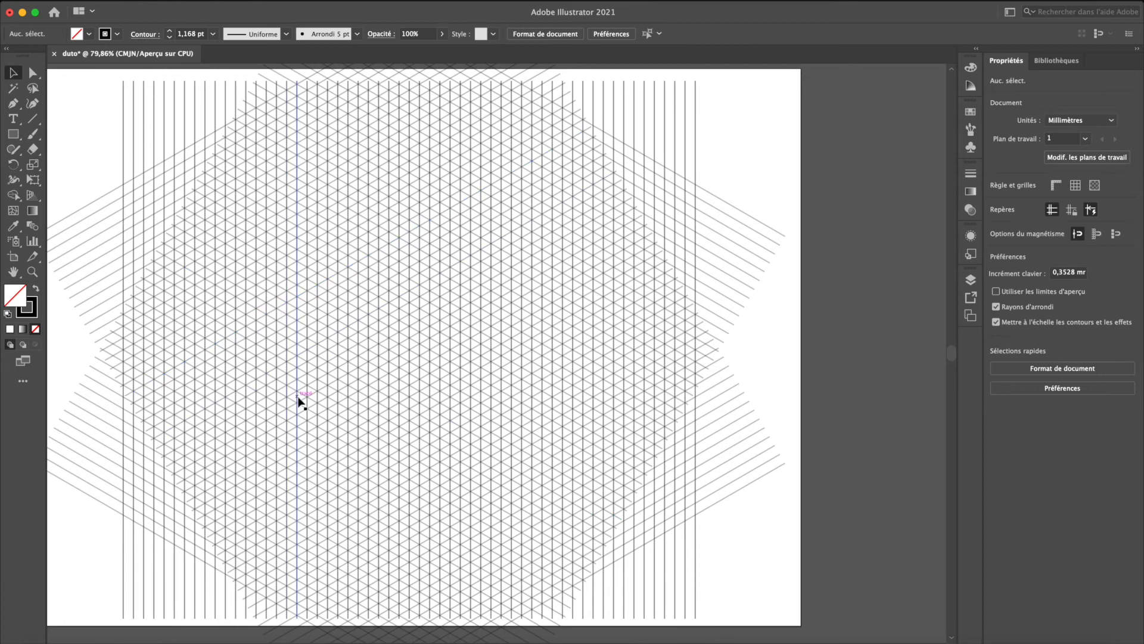
- Add a new layer above the grid and lock the grid layer Calque 1, testing that the grid cannot be selected
left_click(480, 208)
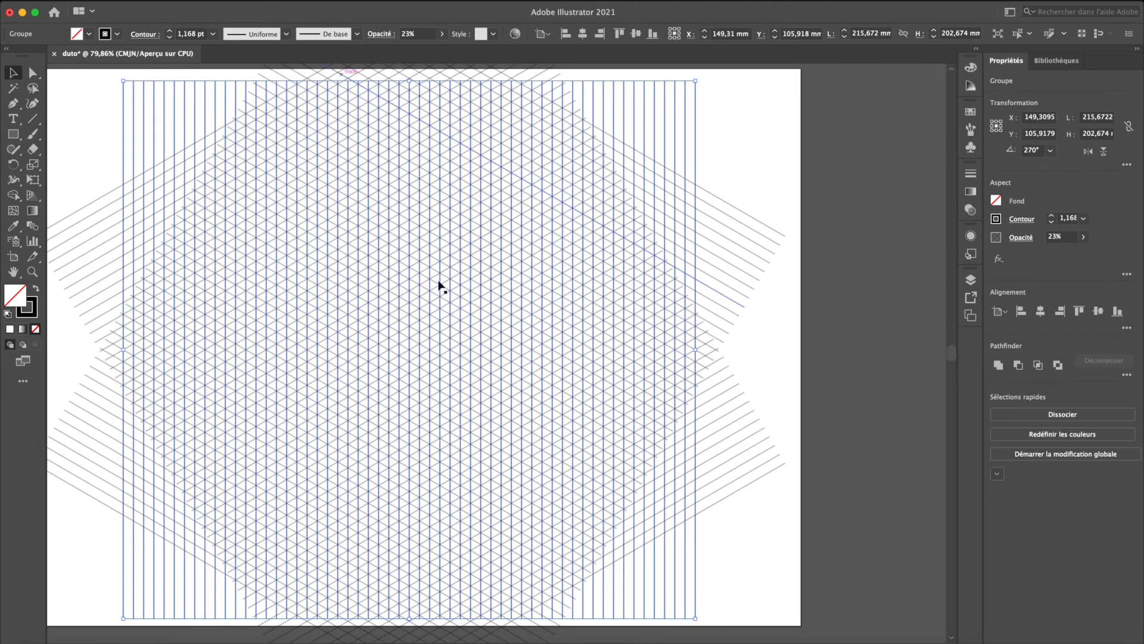
key("super+a")
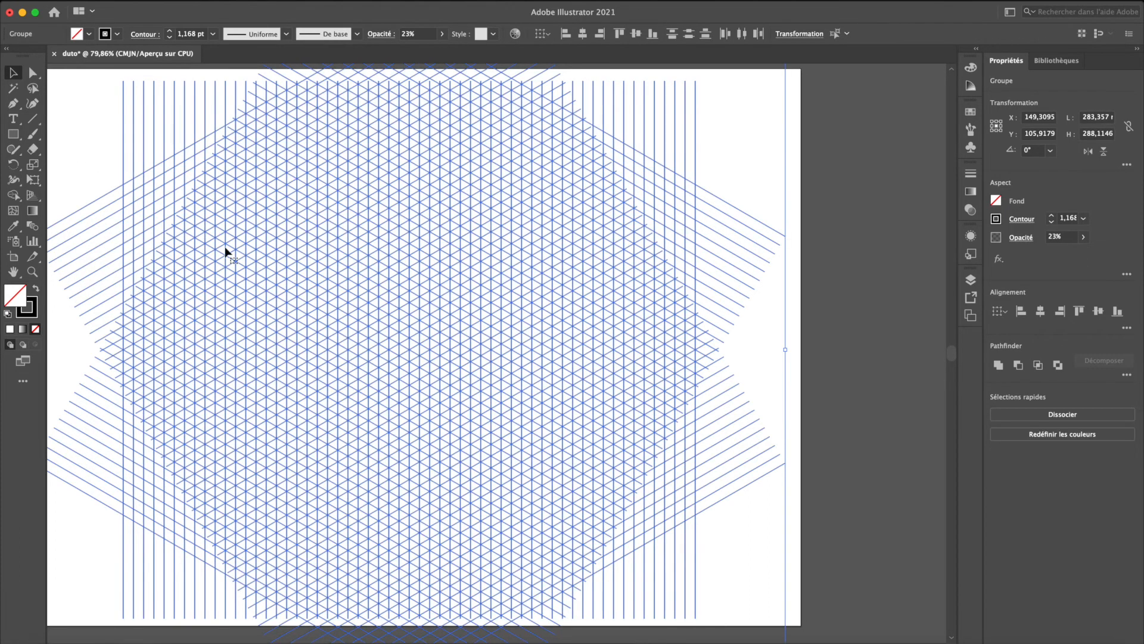
left_click(973, 283)
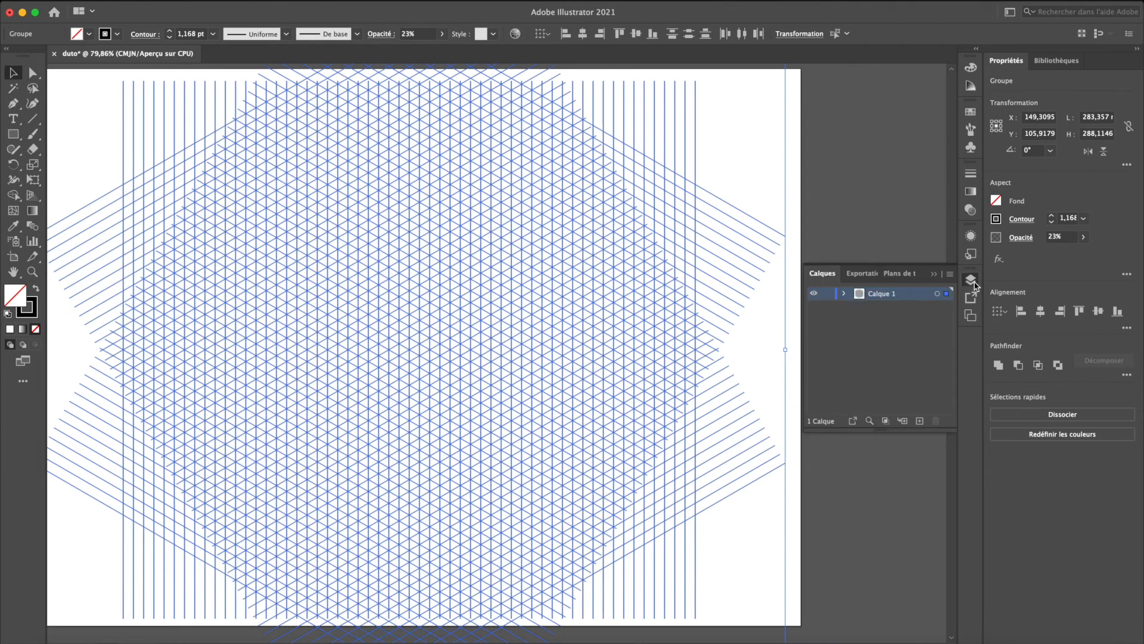
left_click(919, 421)
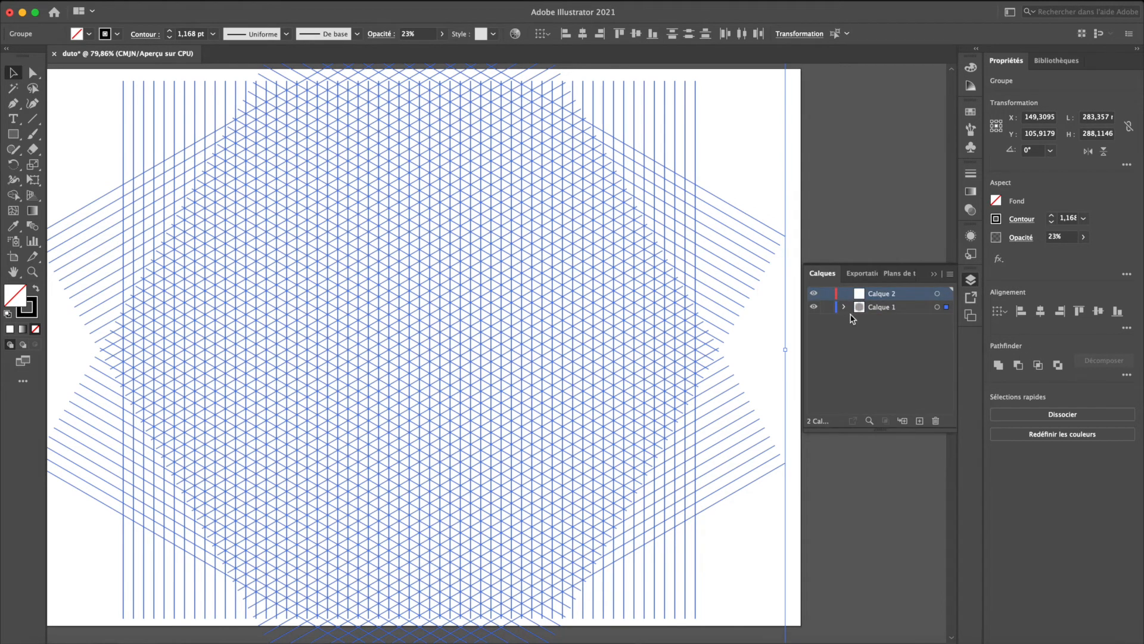
left_click(828, 306)
left_click(477, 318)
left_click_drag(378, 286, 518, 413)
left_click_drag(269, 214, 499, 405)
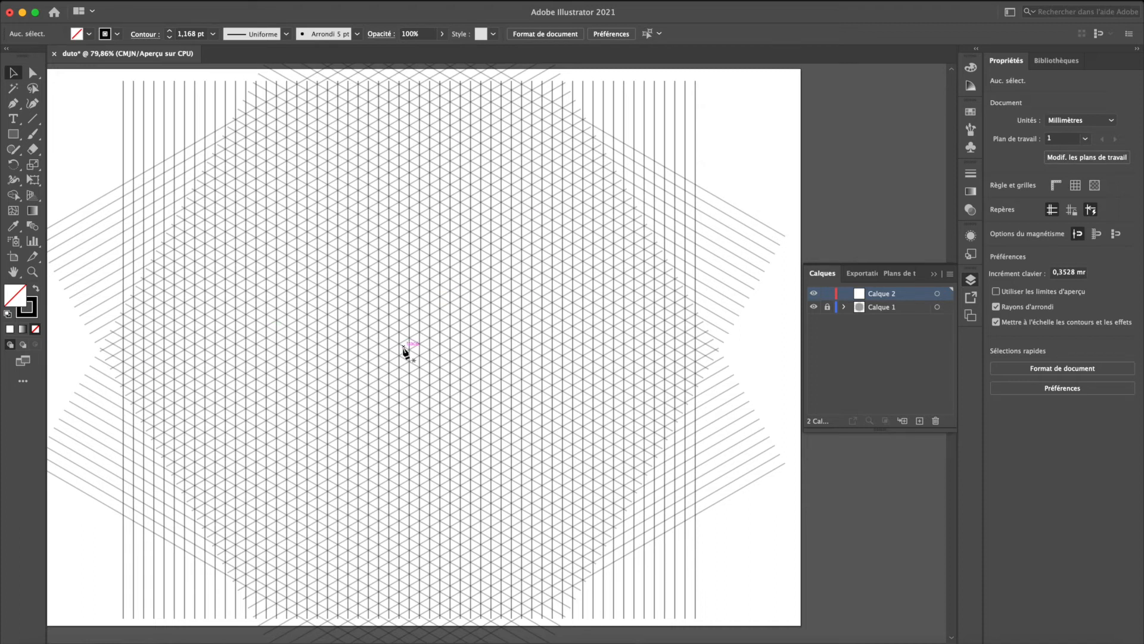
- Draw a closed parallelogram about 62 mm wide and 80 mm high along the grid lines with the Pen tool and swap its black stroke to the fill
key("p")
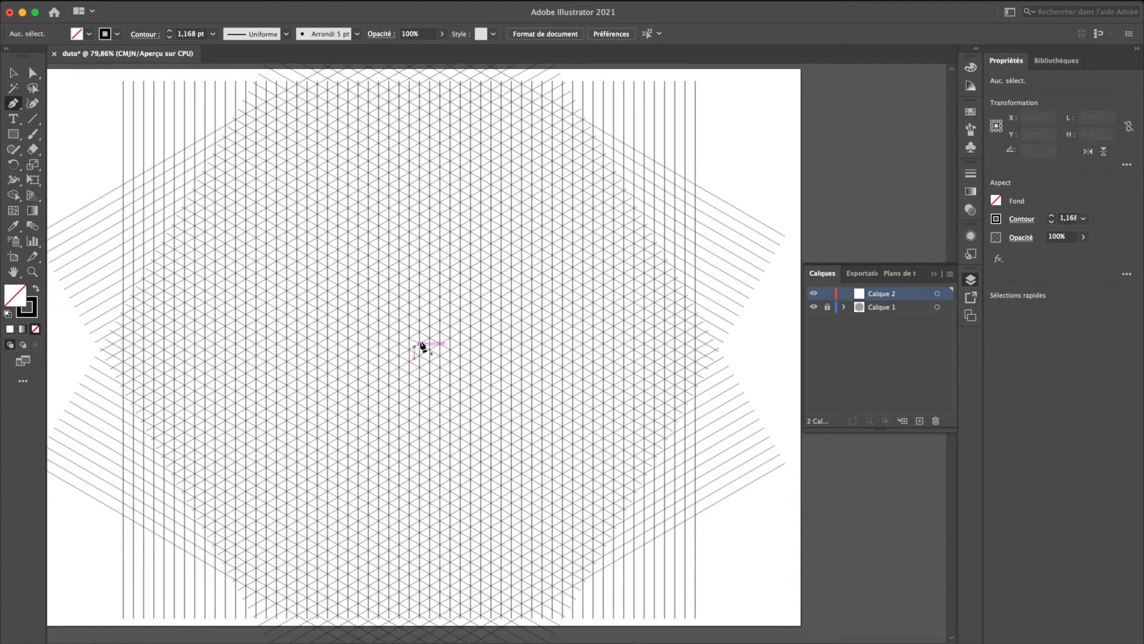
left_click(542, 285)
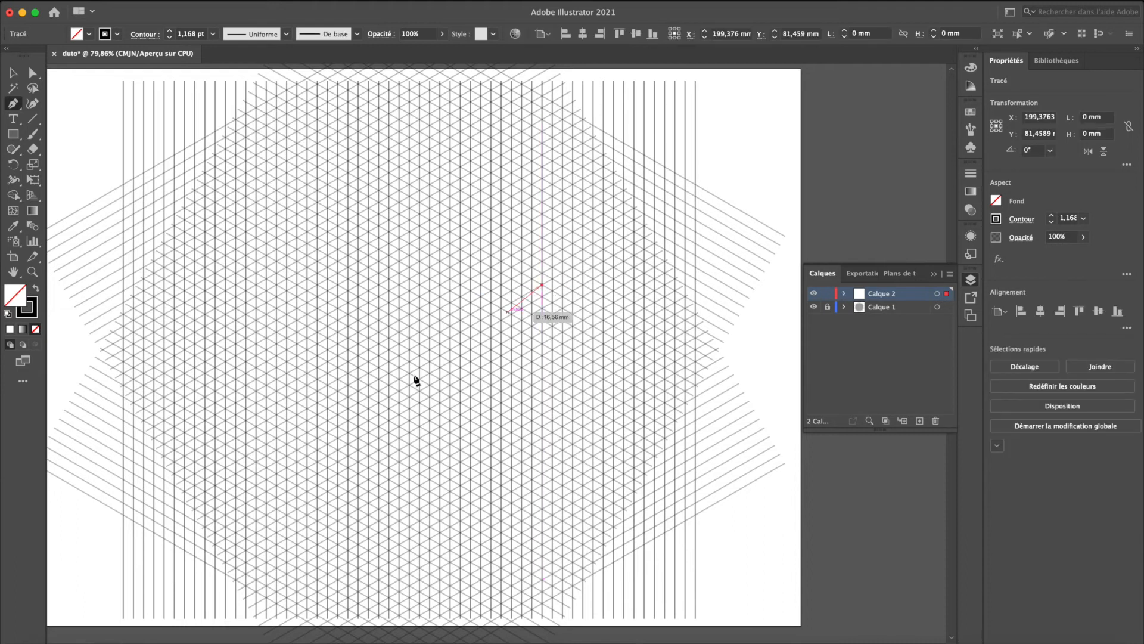
left_click(379, 379)
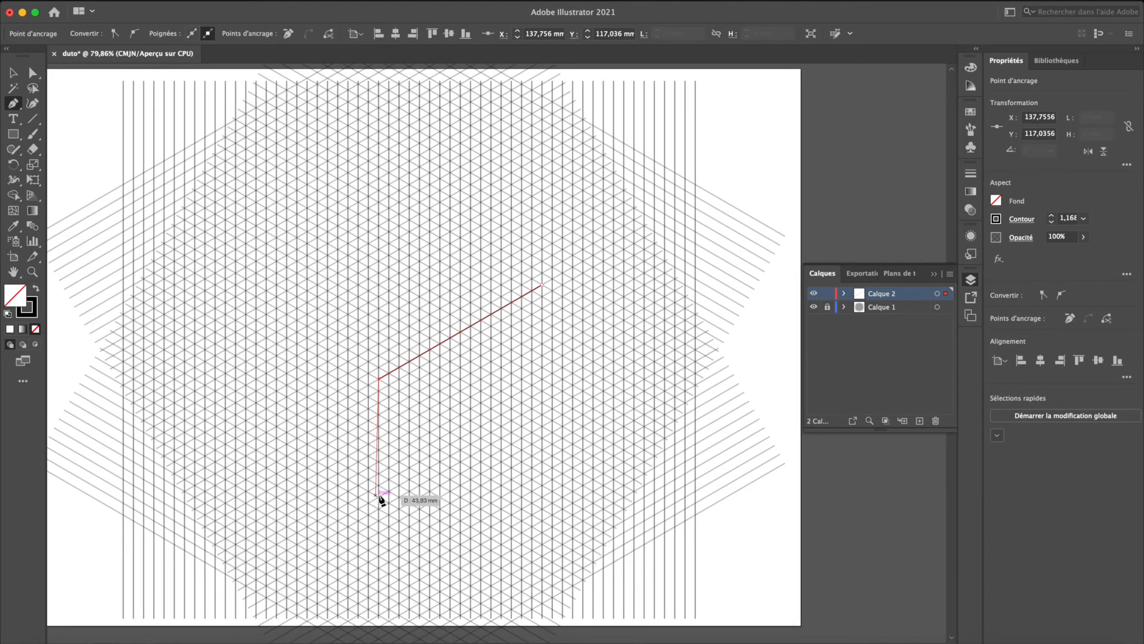
left_click(379, 497)
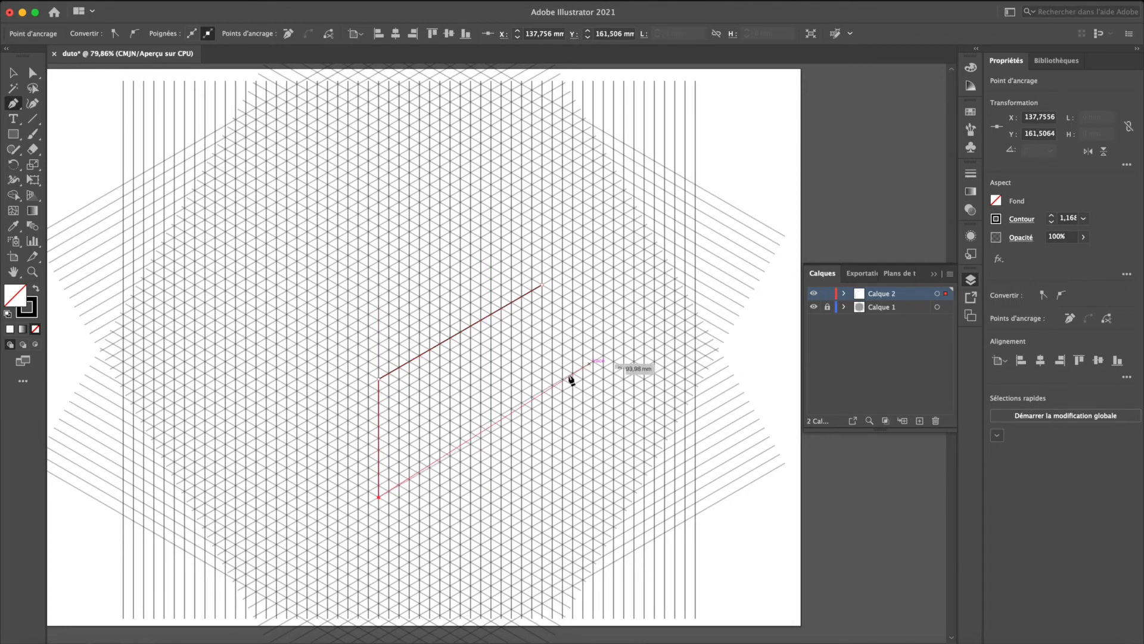
left_click(543, 404)
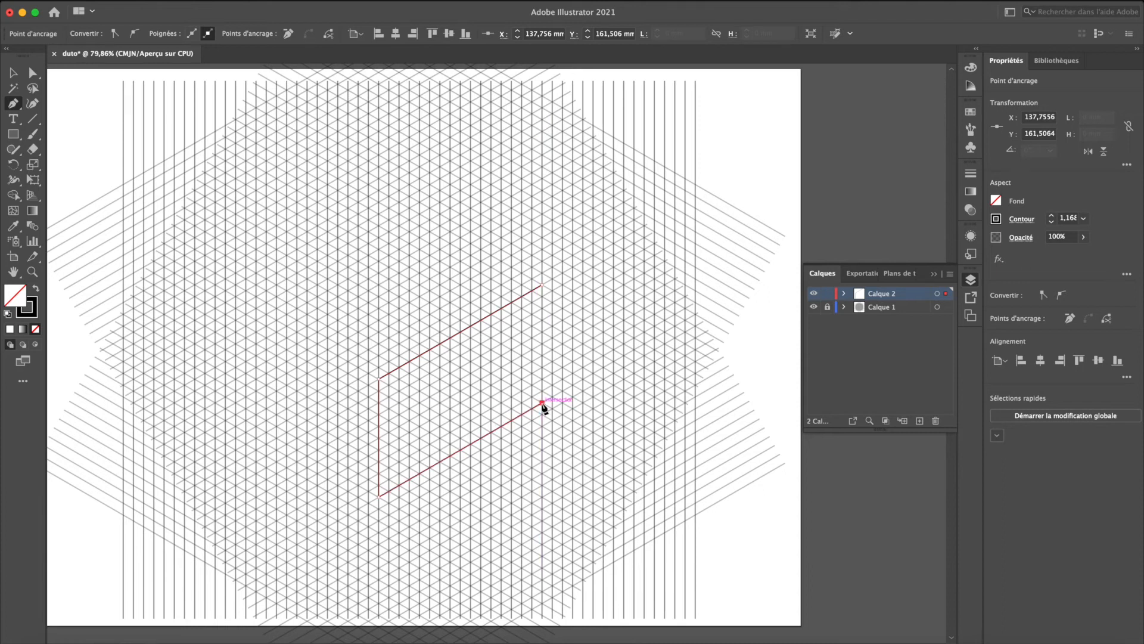
left_click(543, 286)
key("shift+x")
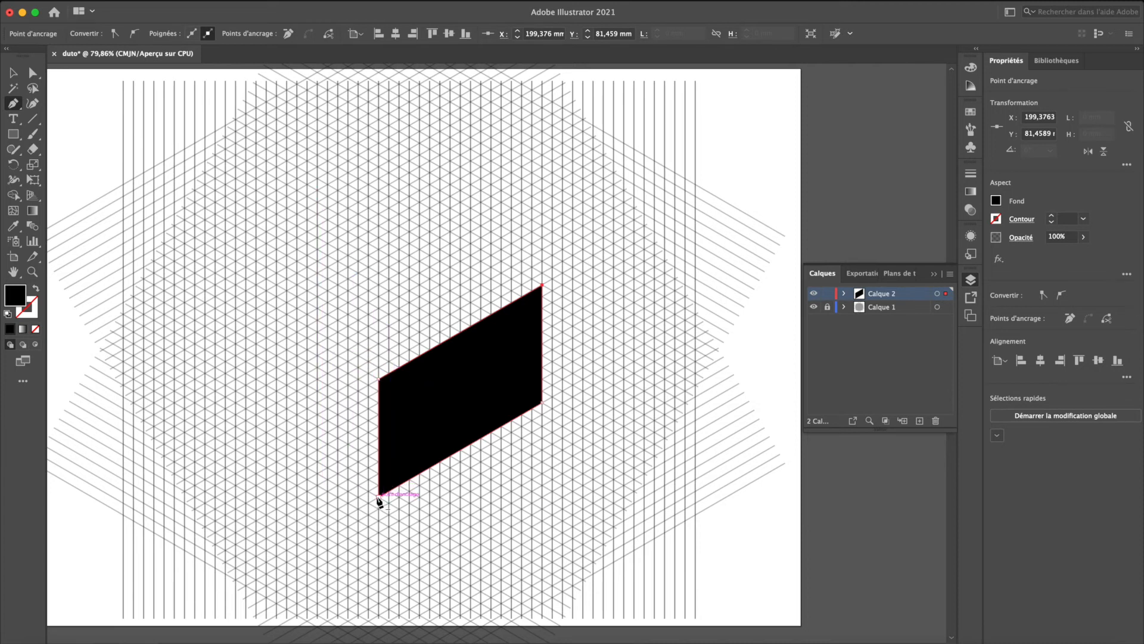
left_click(379, 379)
key("super+z")
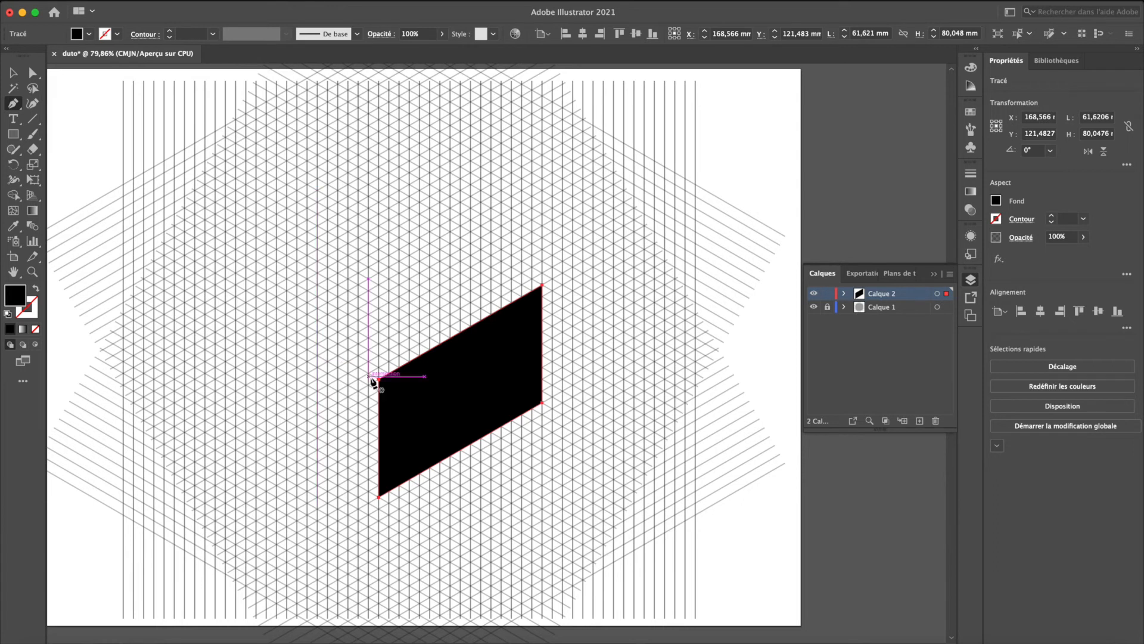
left_click(344, 353, "super")
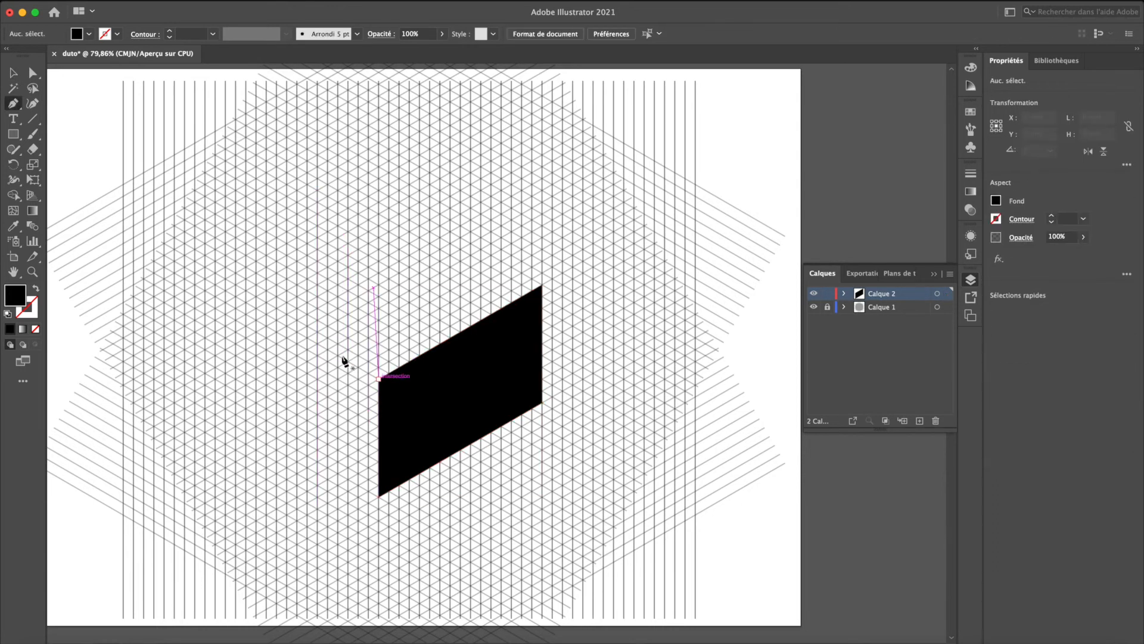
left_click(343, 354)
key("shift+x")
key("super+z")
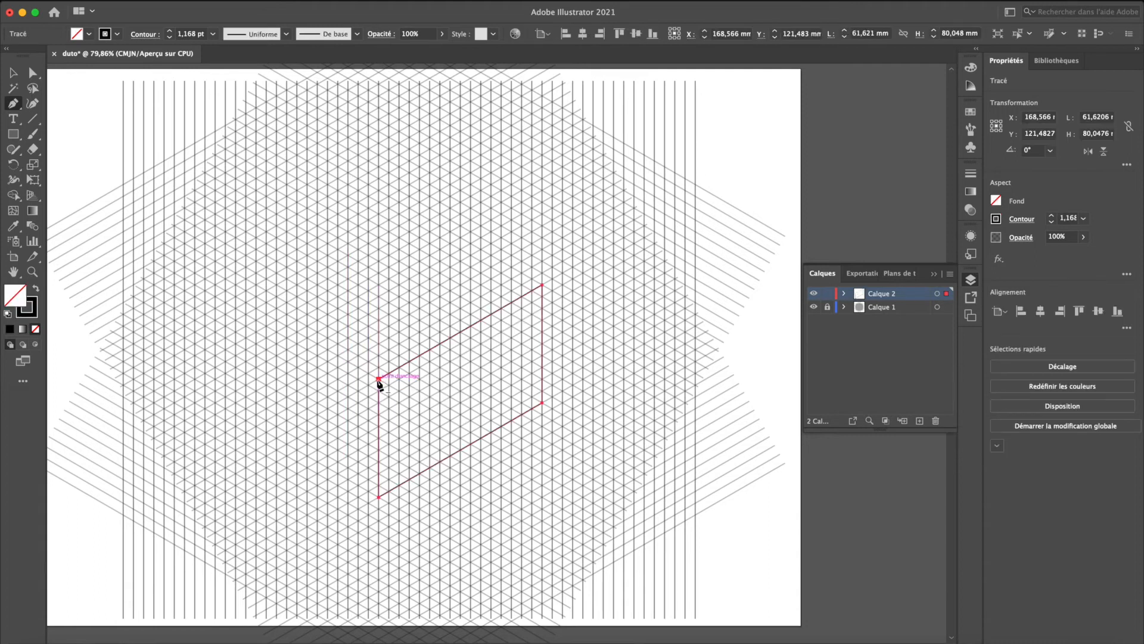
key("shift+x")
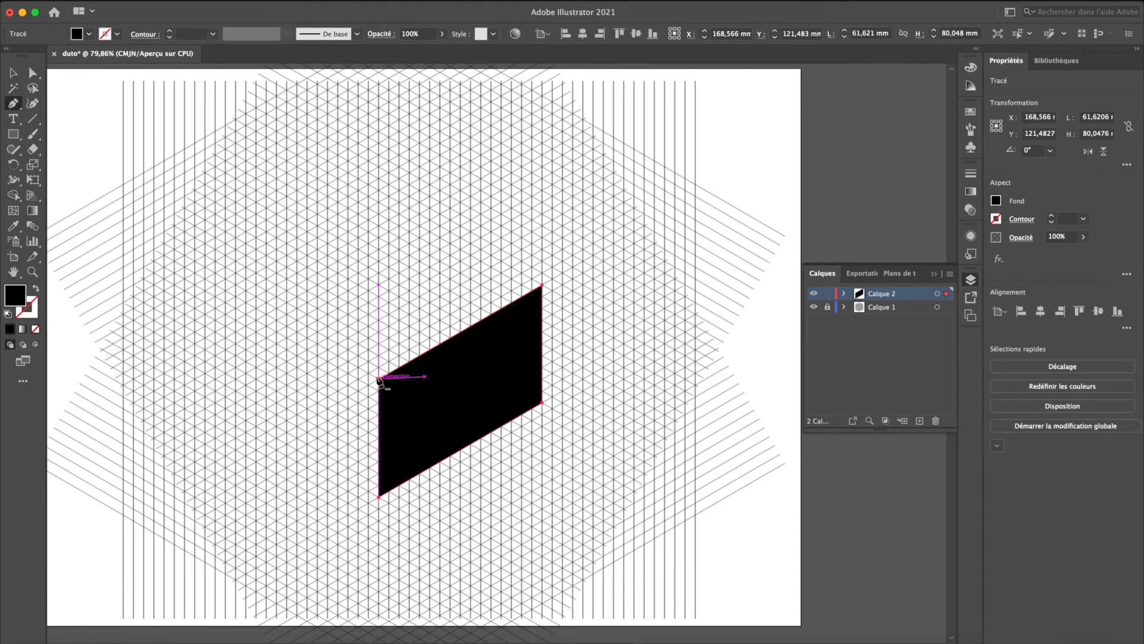
- Draw a closed black parallelogram with slanted edges about 18 mm long, sharing the left vertical edge of the first face and following the grid
left_click(338, 356)
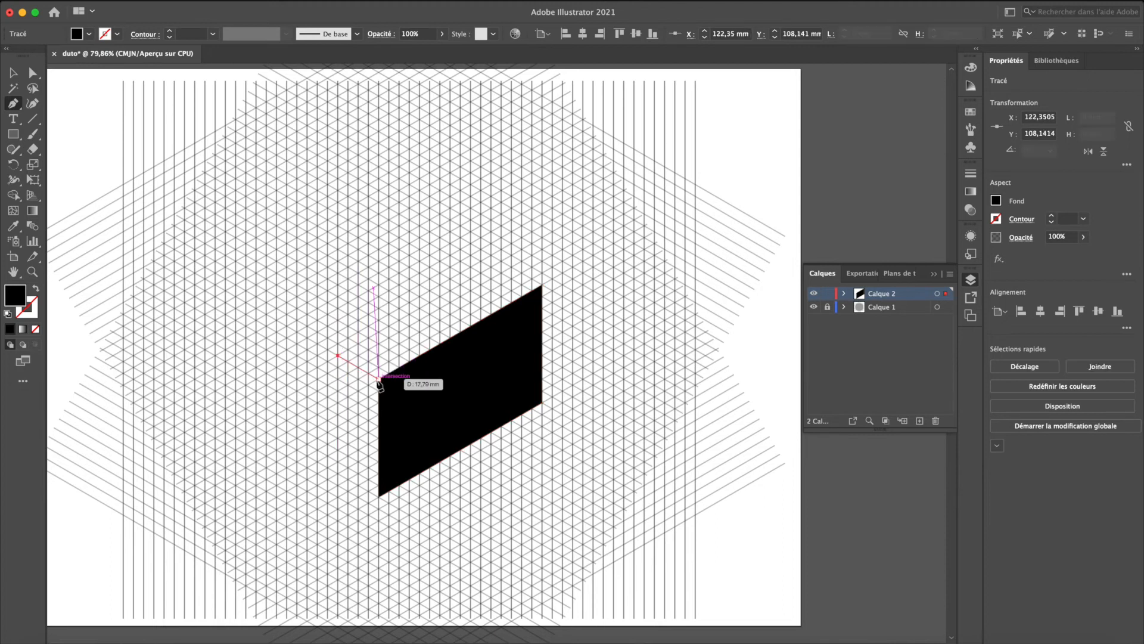
left_click(379, 378)
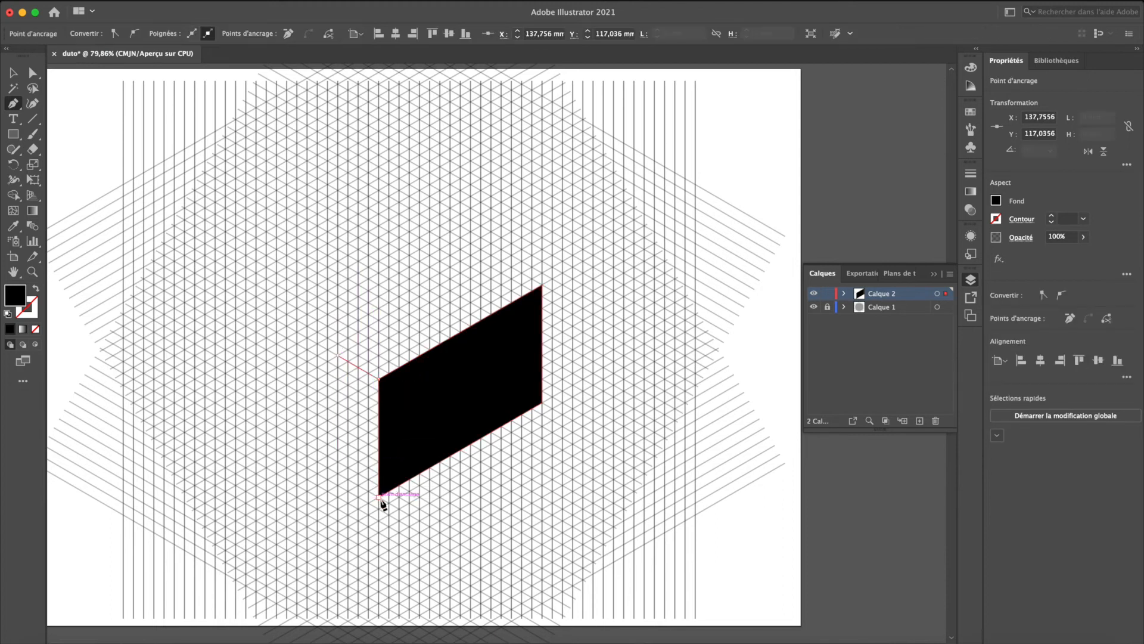
left_click(379, 495)
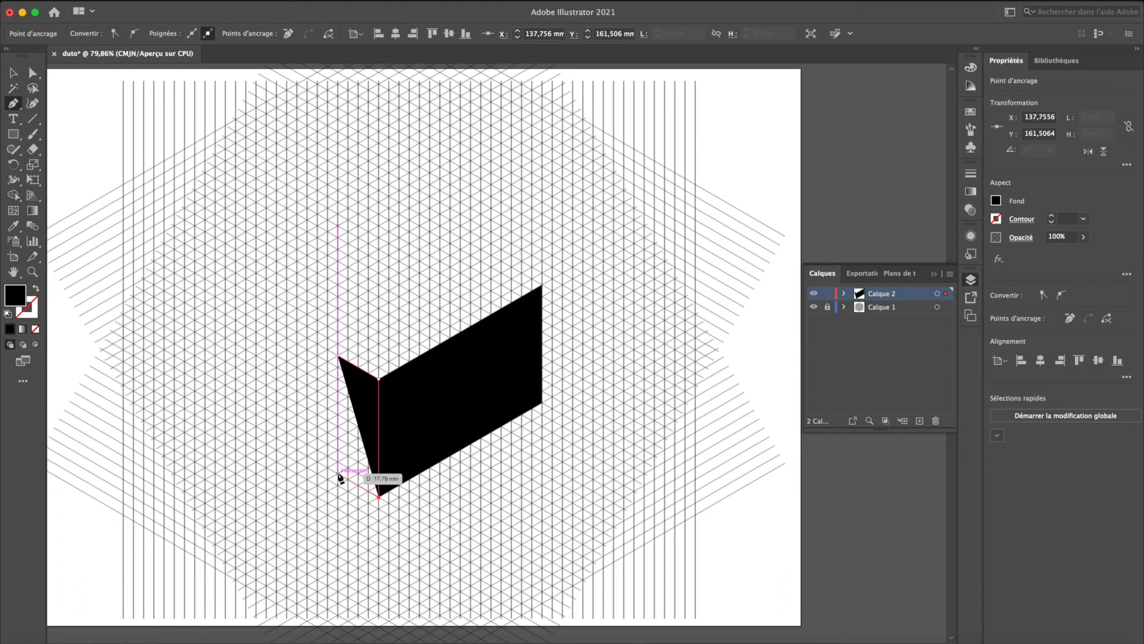
left_click(339, 474)
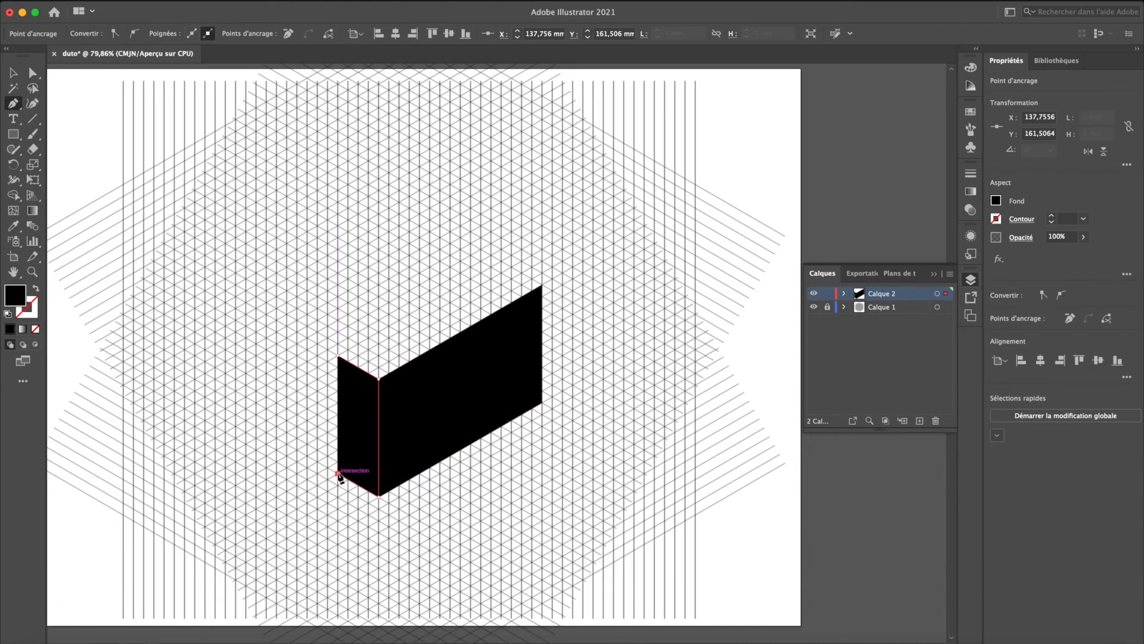
left_click(338, 357)
- Change the fill of the narrow side face from black to a muted olive green
double_click(15, 294)
left_click(203, 240)
left_click(462, 165)
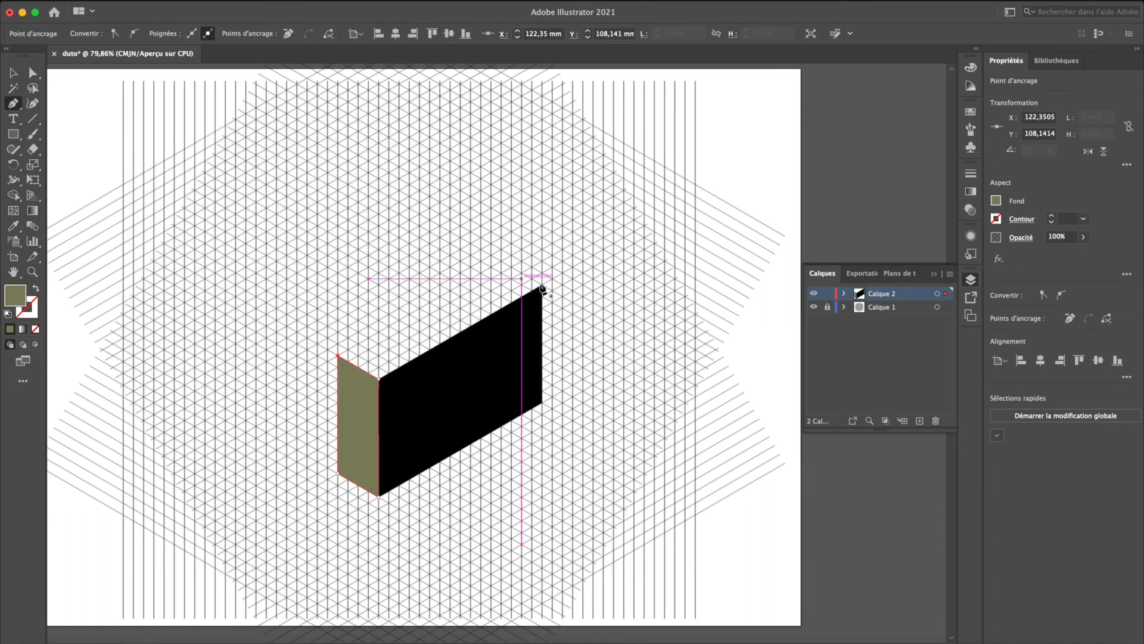
- Draw the closed top face with the Pen tool along the upper edges of both side faces, fill it mustard yellow and deselect it
left_click(542, 286)
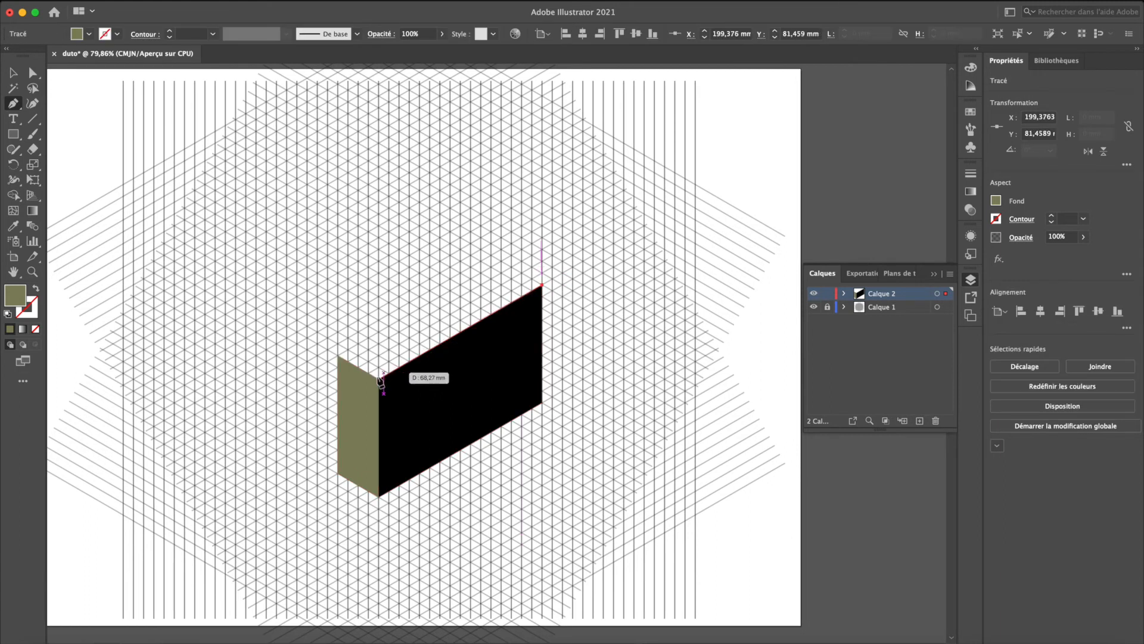
left_click(379, 379)
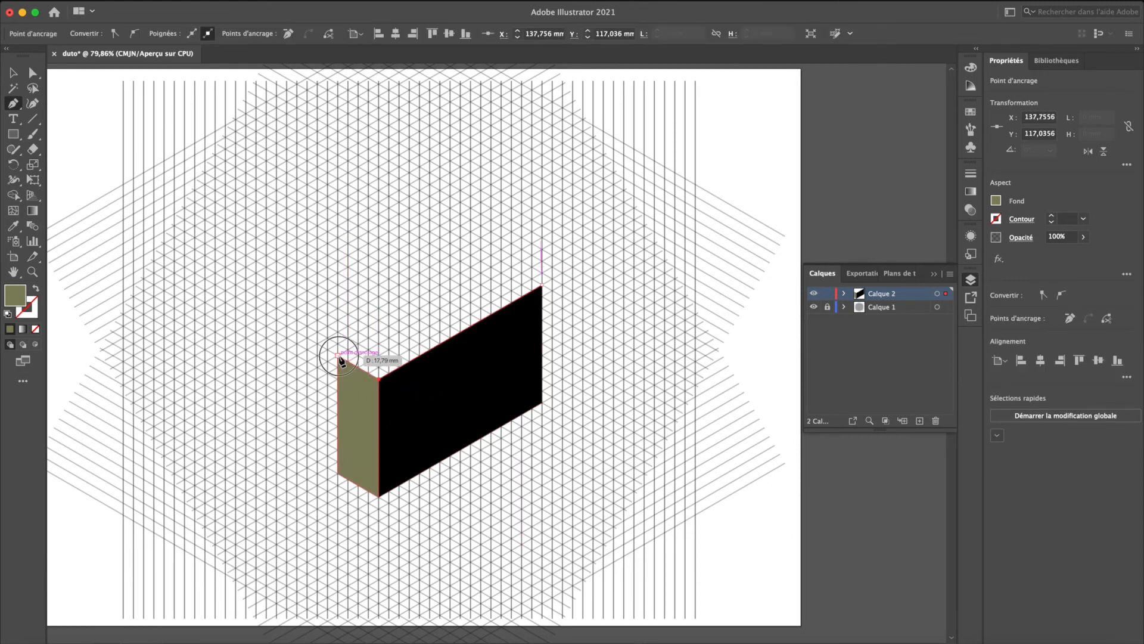
left_click(338, 355)
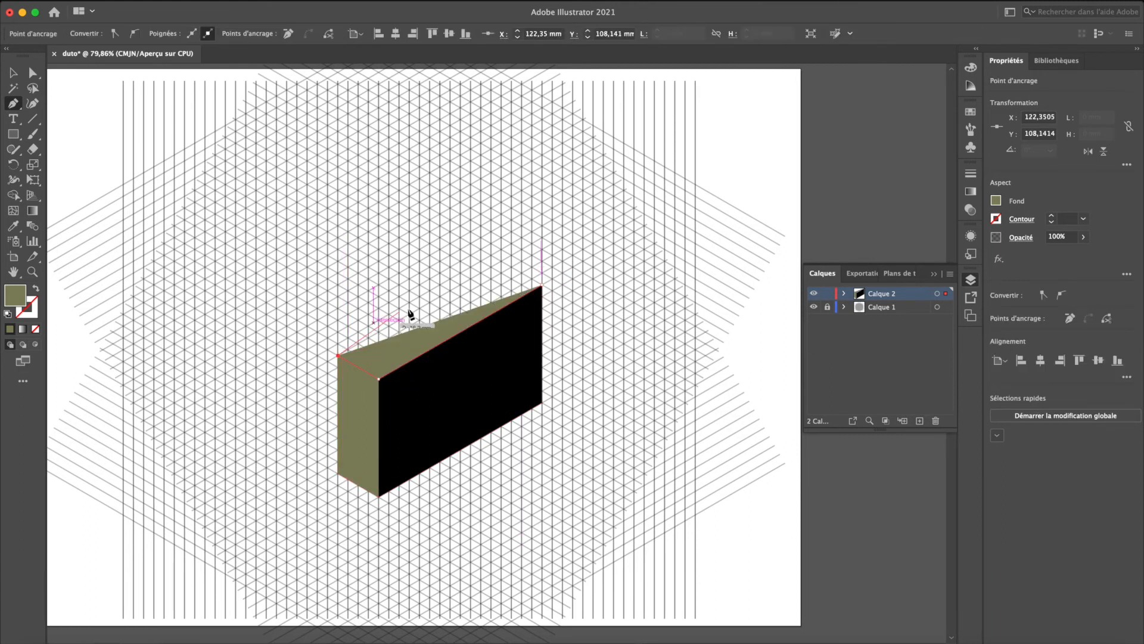
left_click(501, 262)
left_click(542, 286)
double_click(18, 295)
left_click(253, 194)
left_click(471, 168)
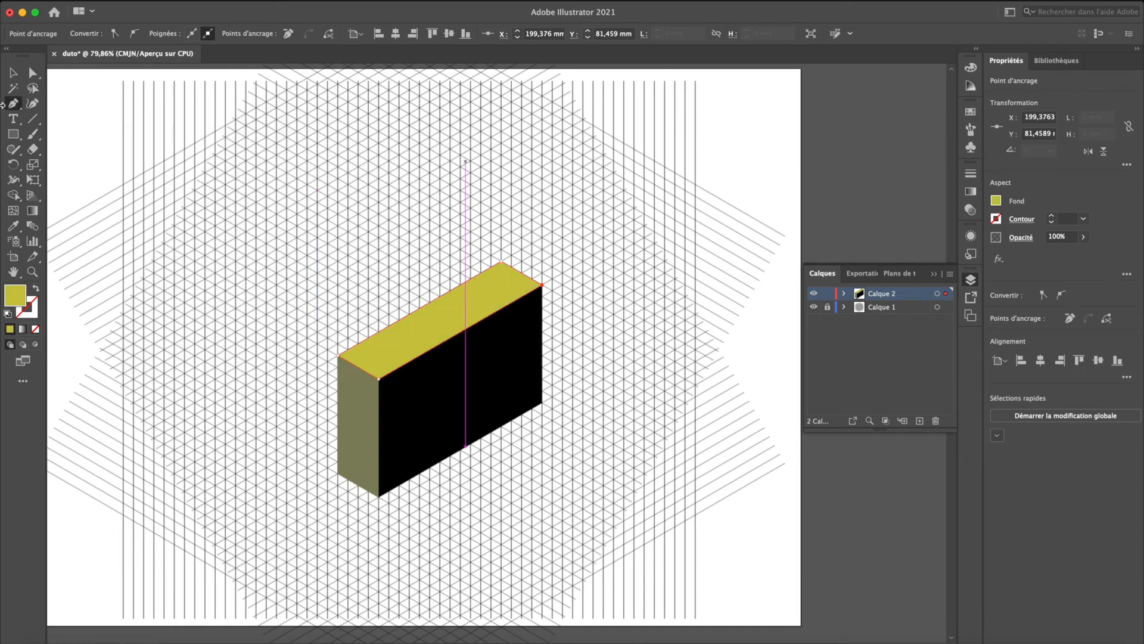
left_click(10, 73)
left_click(319, 370)
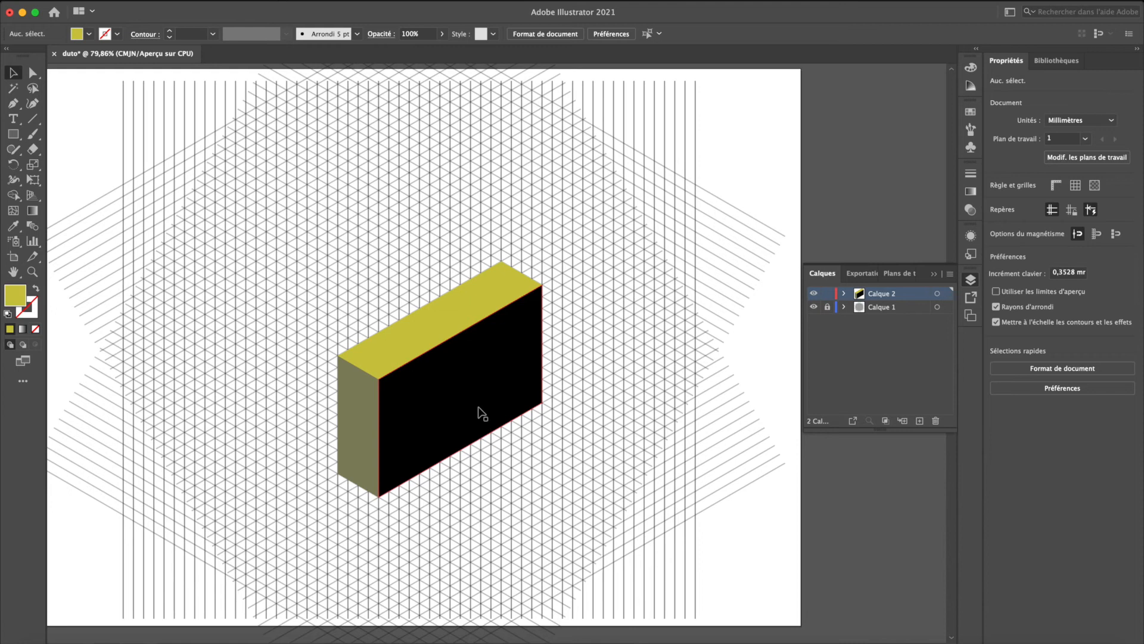
scroll(378, 362, "up", 5)
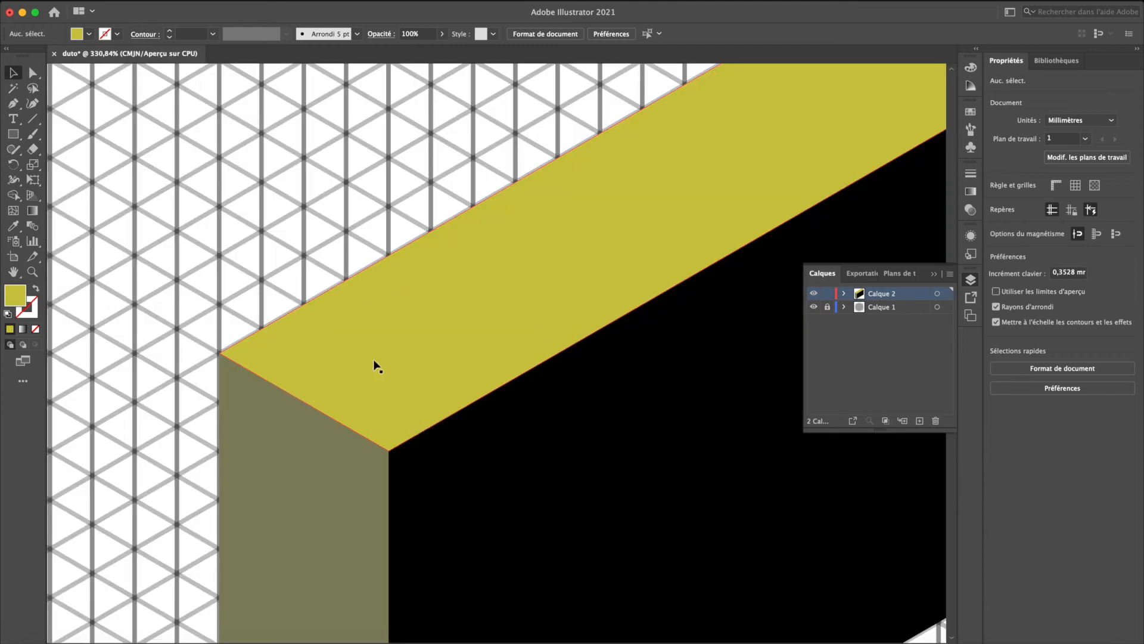
scroll(249, 340, "left", 3)
scroll(249, 339, "up", 2)
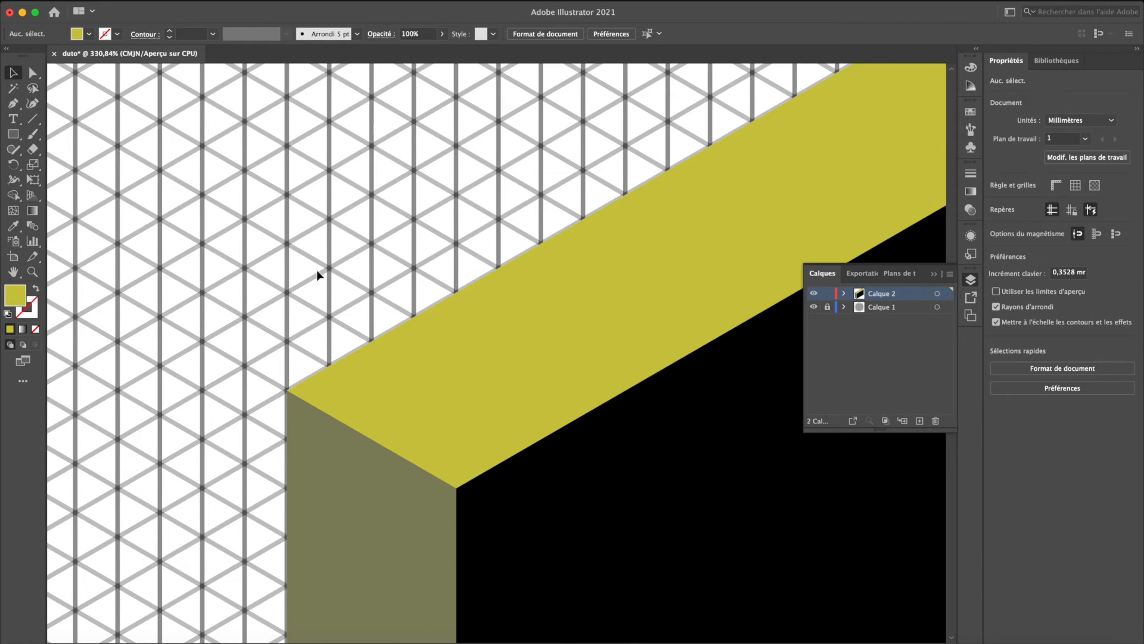
scroll(317, 269, "left", 3)
scroll(317, 269, "up", 1)
key("p")
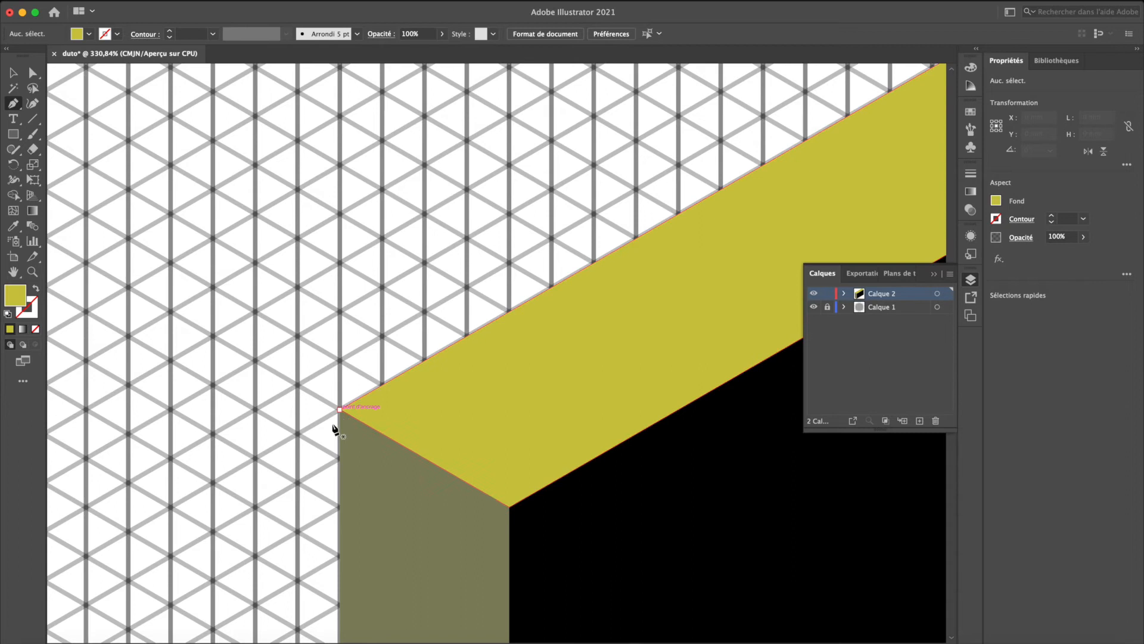
left_click(377, 290)
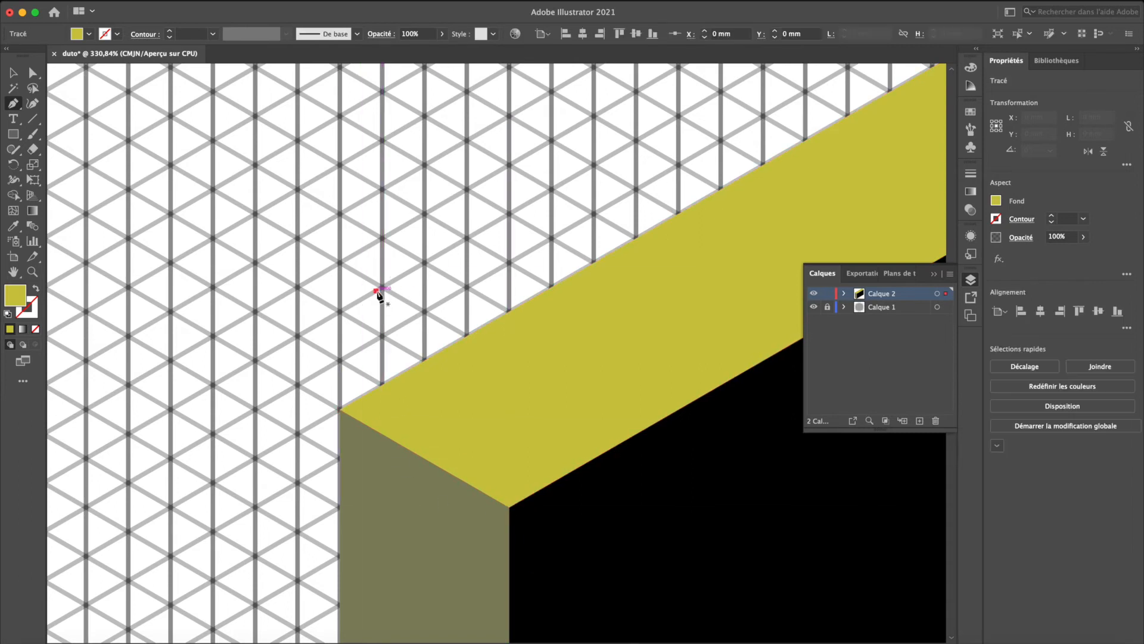
left_click(382, 237)
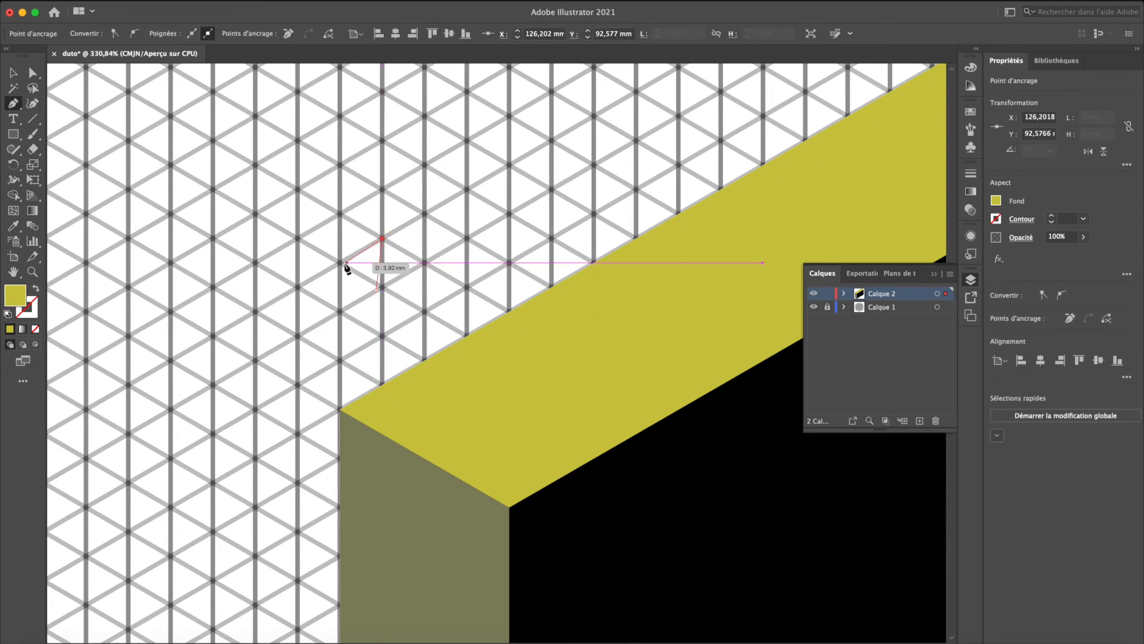
left_click(340, 263)
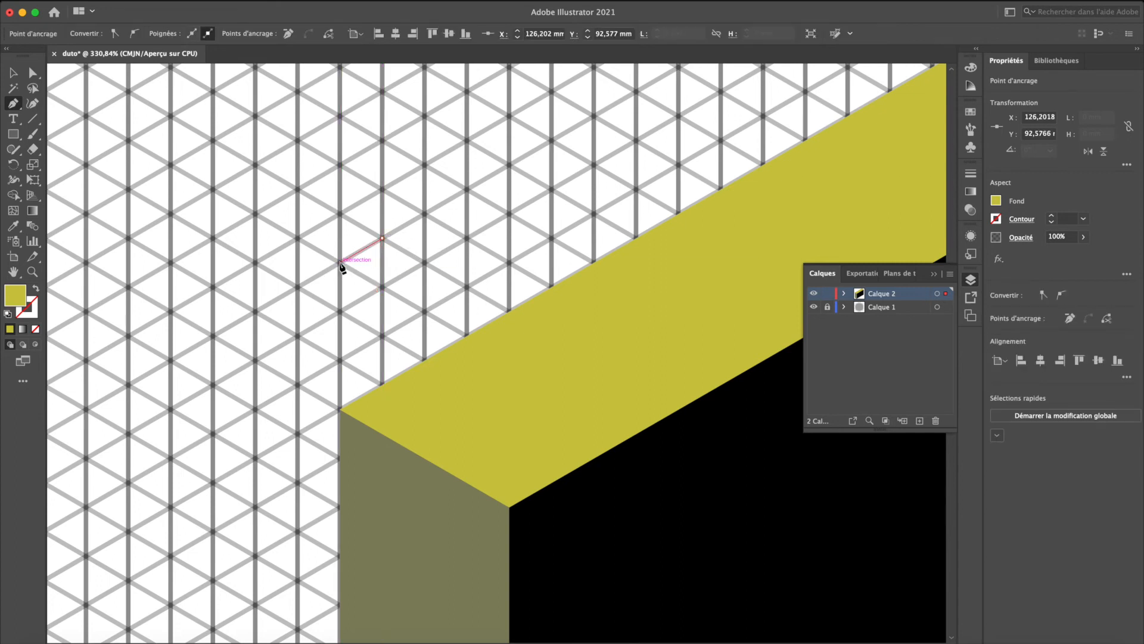
left_click(340, 311)
left_click(376, 290)
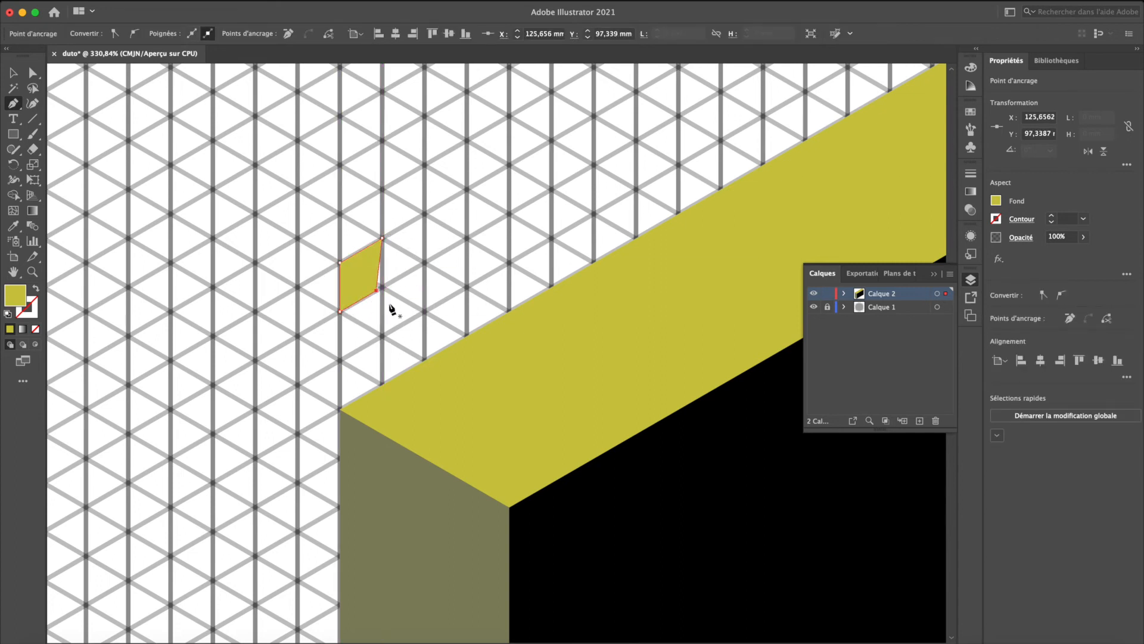
key("super+z")
key("super+z")
key("super+z")
key("super+z")
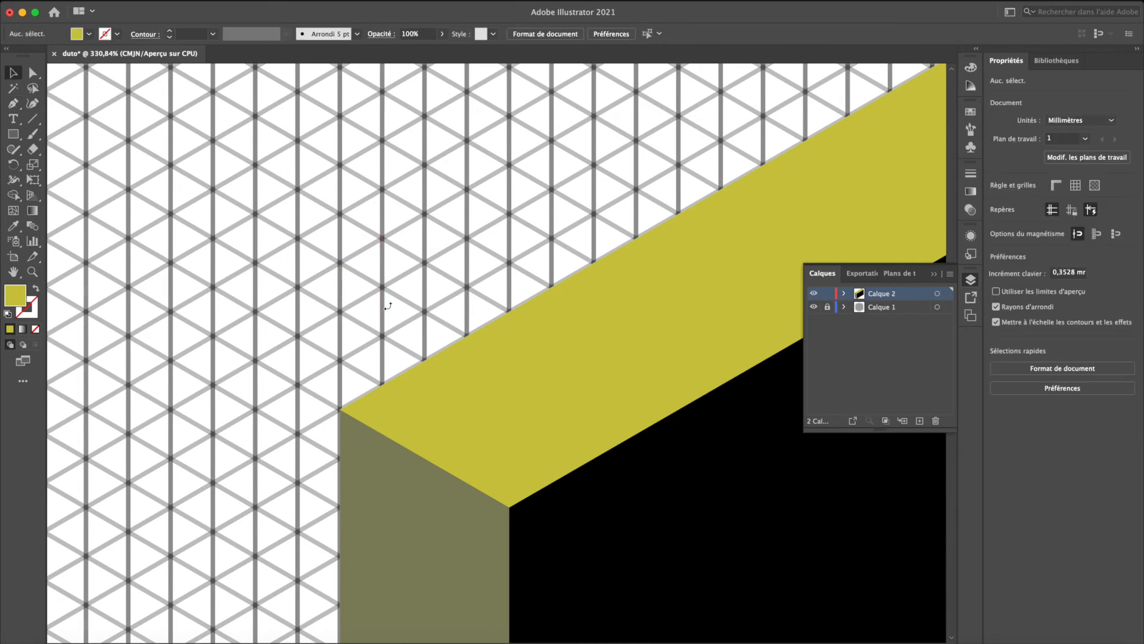
- Draw a diamond about 15.4 mm wide and 8.9 mm high on the grid beside the block and fill it with the front face's black
key("super+0")
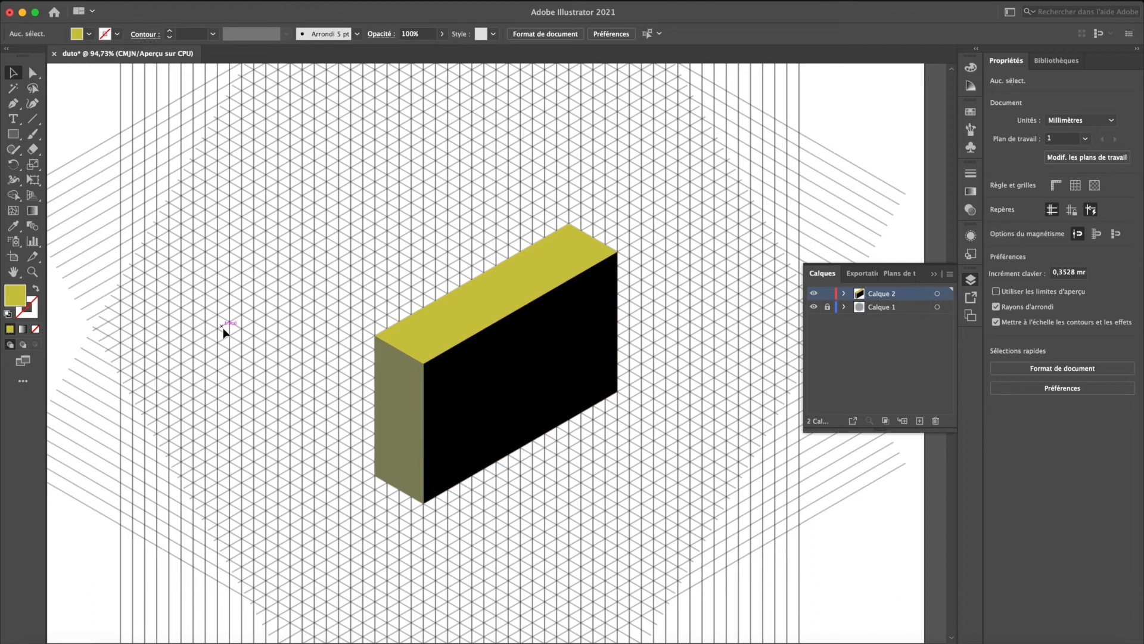
key("p")
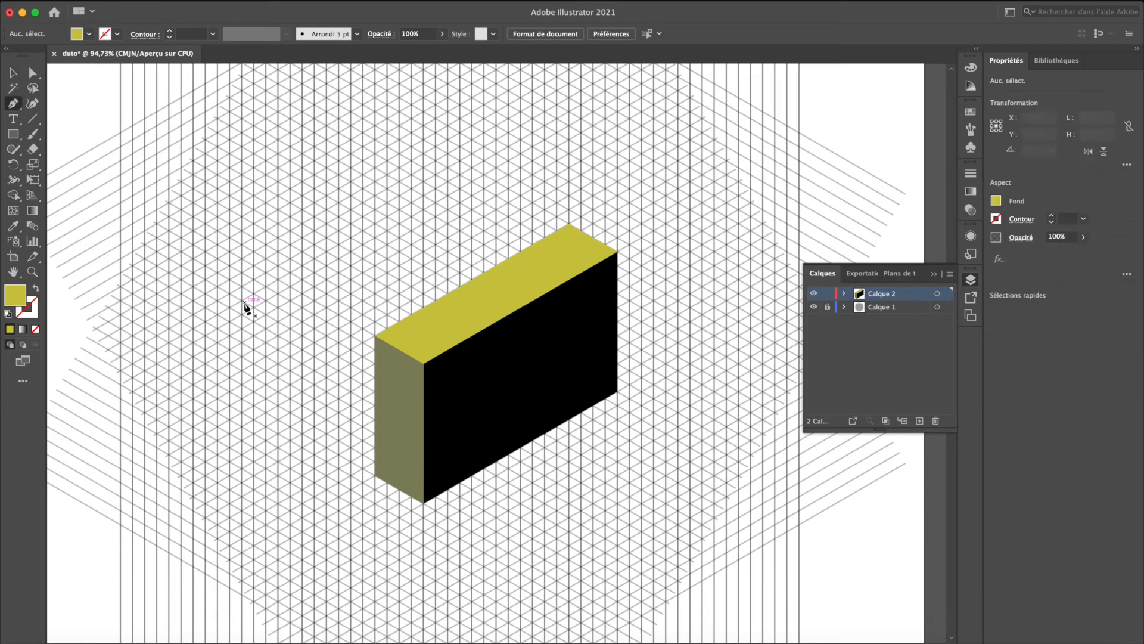
left_click(205, 322)
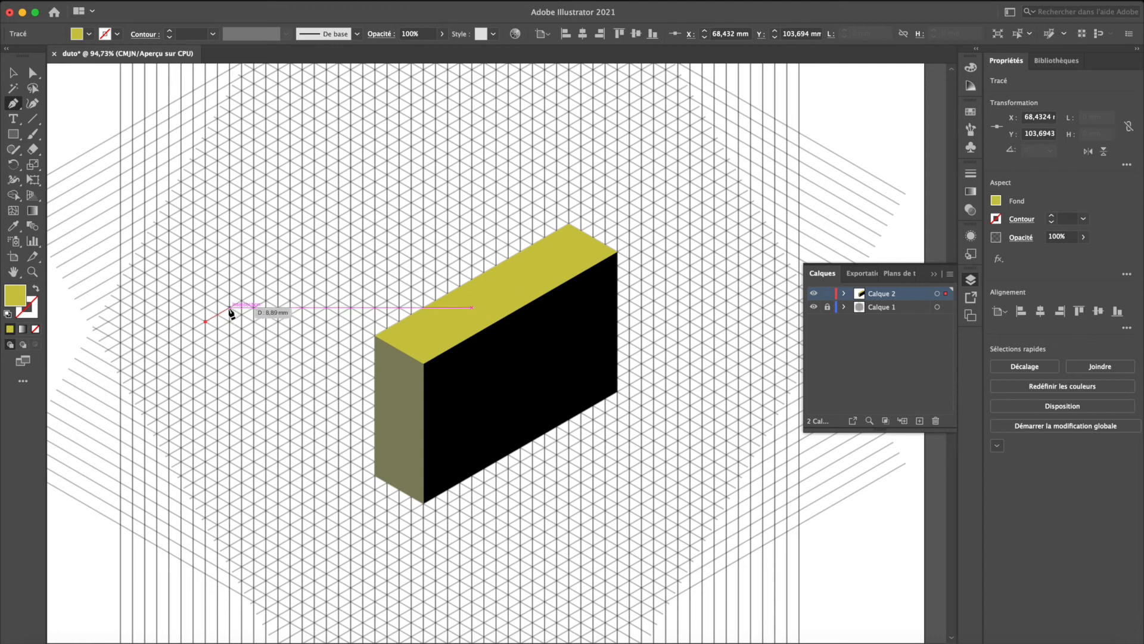
left_click(229, 307)
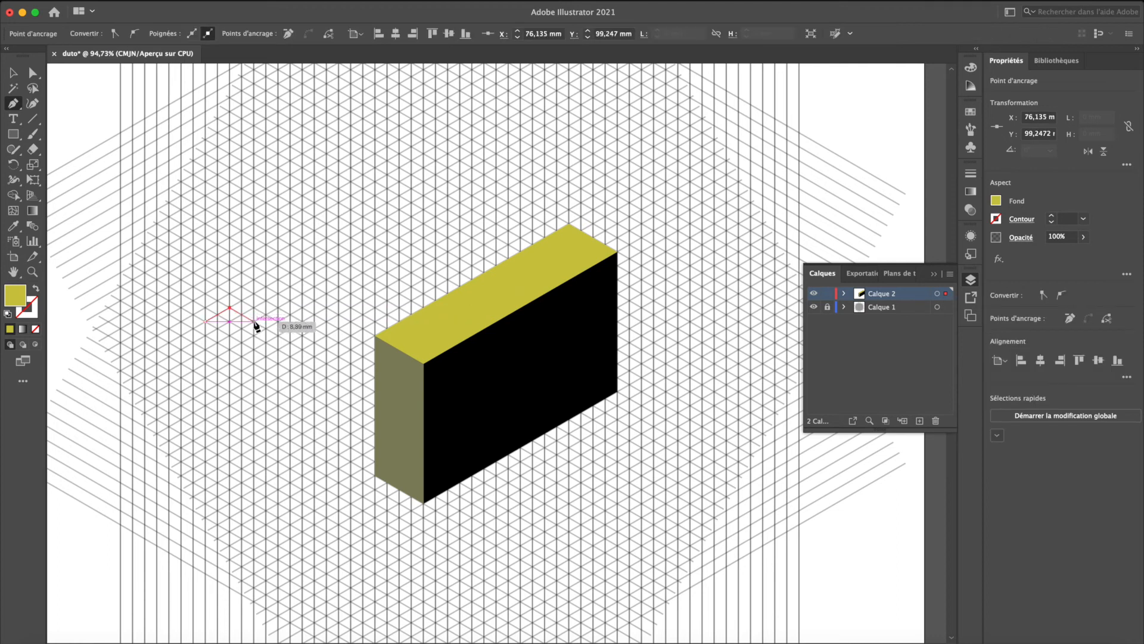
left_click(254, 322)
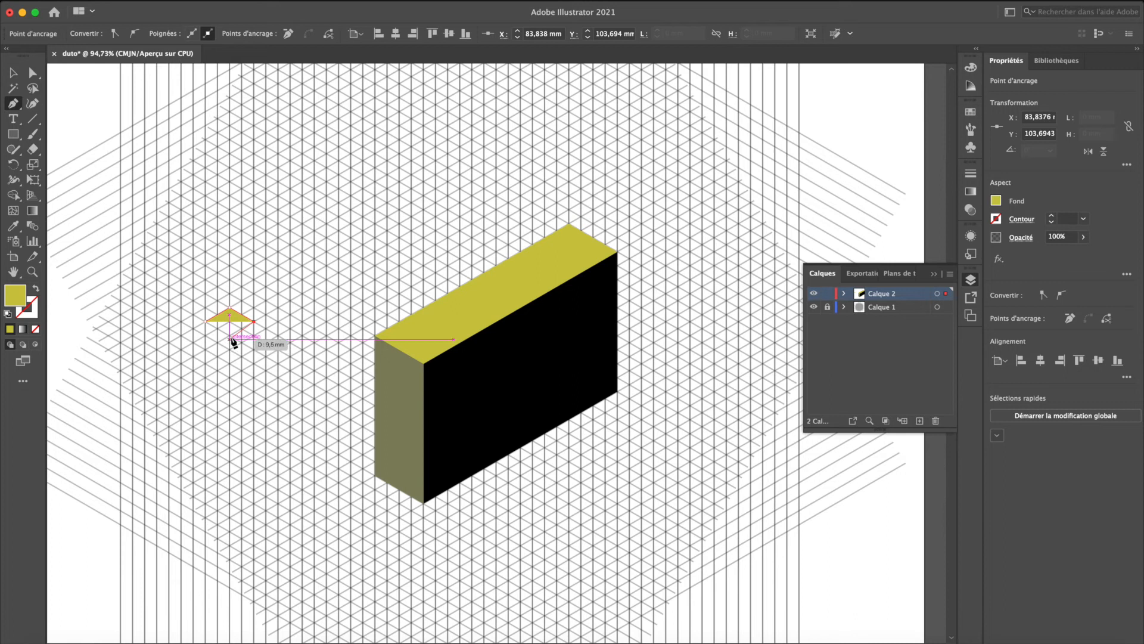
left_click(229, 335)
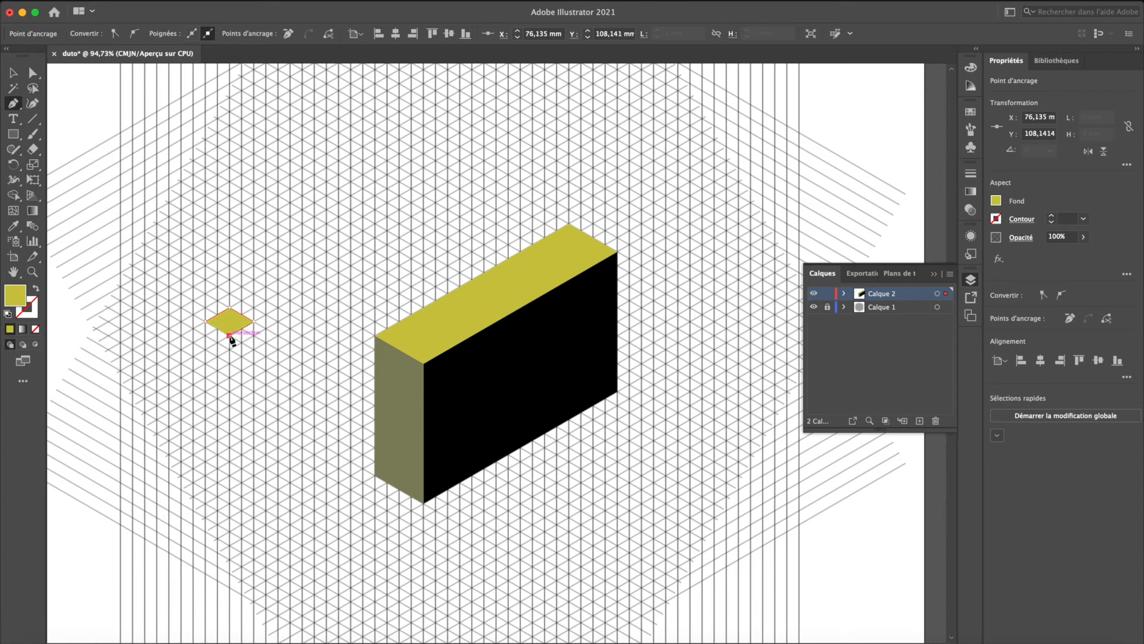
left_click(206, 322)
key("i")
left_click(452, 410)
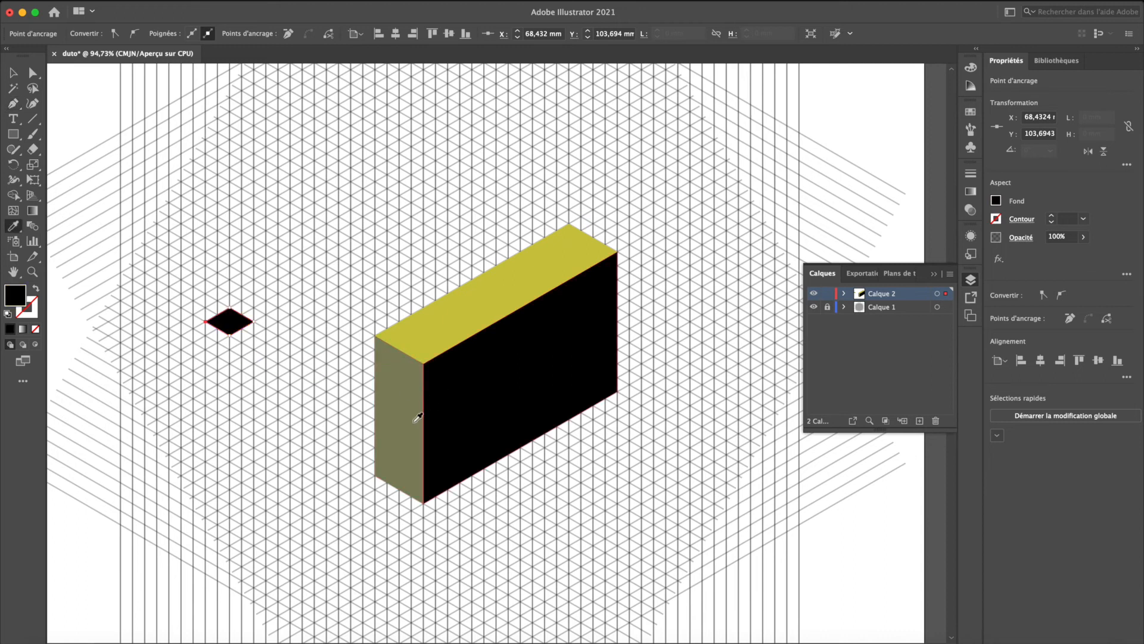
- Draw an upright parallelogram about 7.7 mm wide and 13.3 mm high below the diamond and fill it with the top face's yellow
key("p")
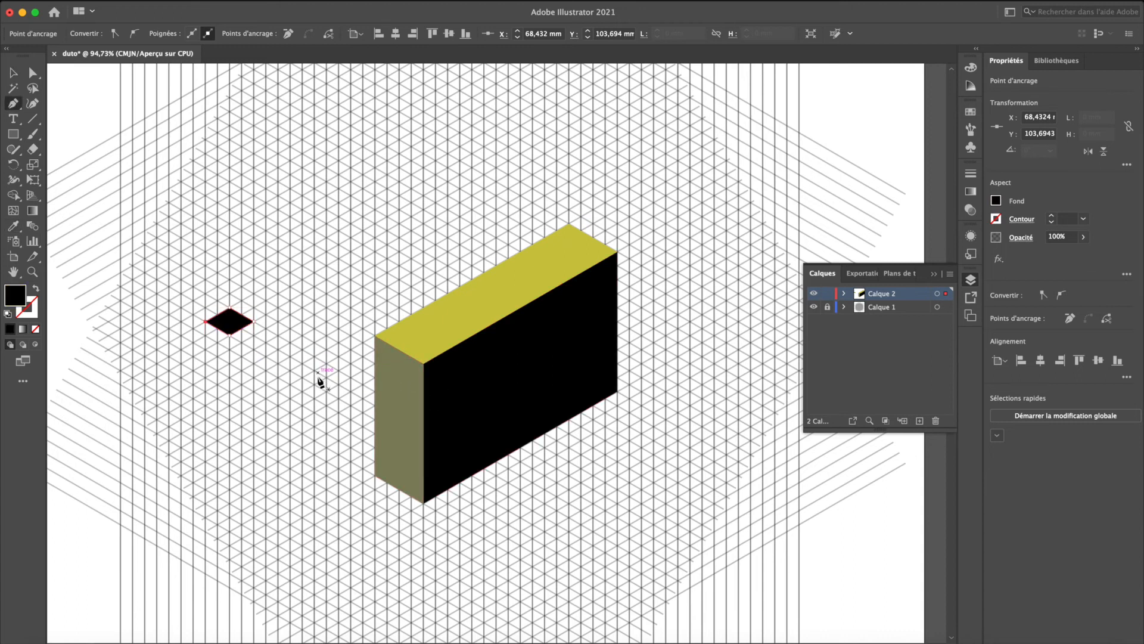
left_click(277, 353)
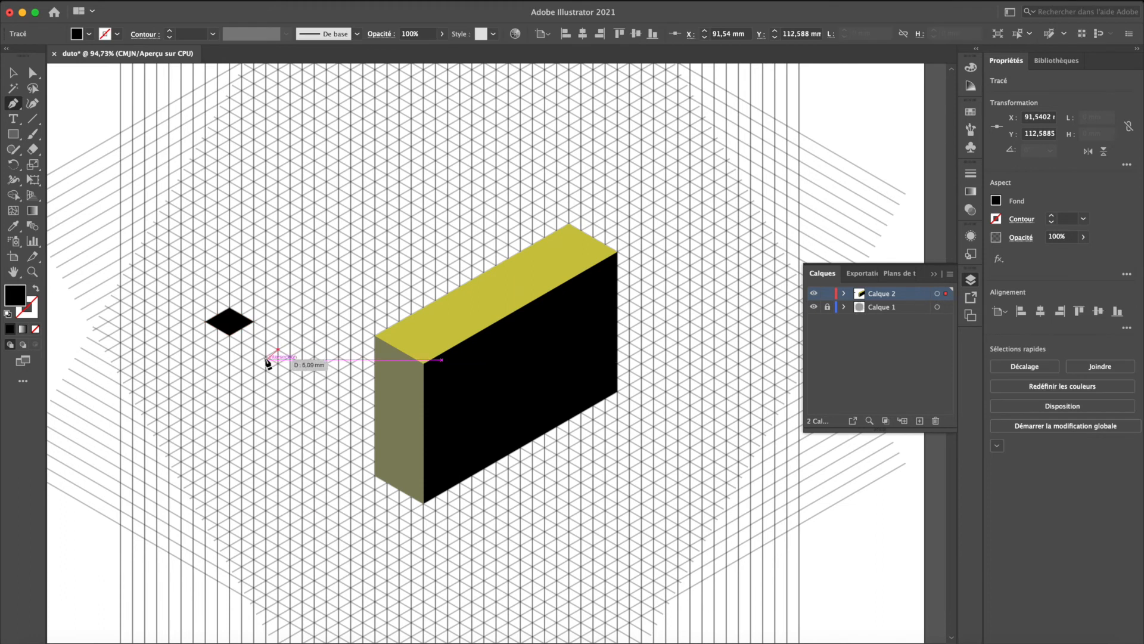
left_click(254, 363)
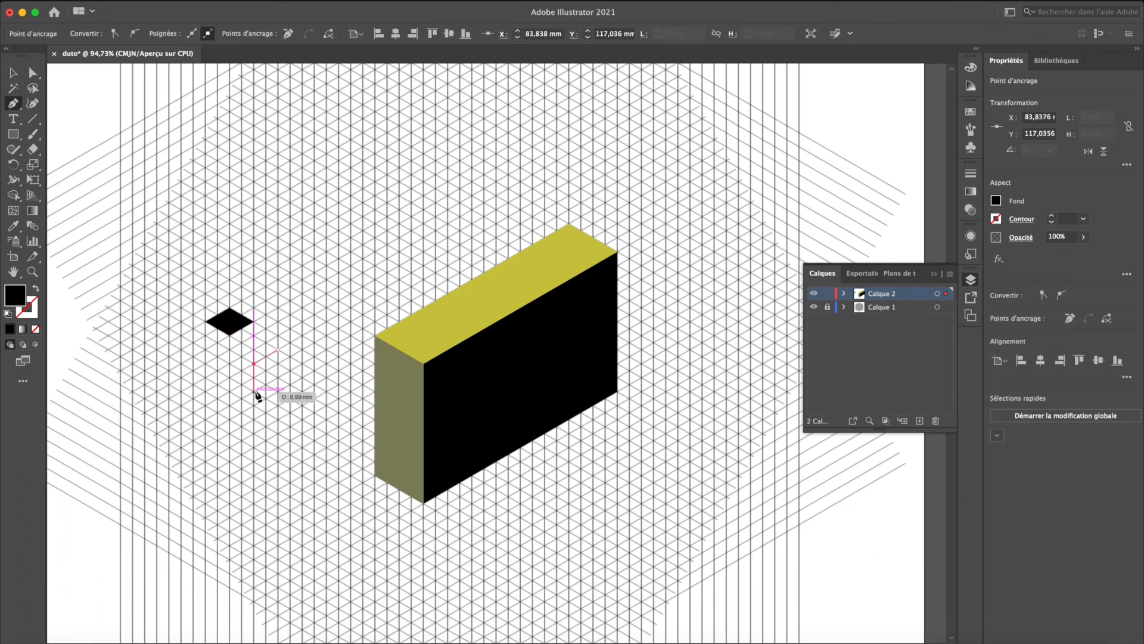
left_click(254, 391)
left_click(278, 378)
left_click(279, 352)
key("i")
left_click(445, 314)
key("v")
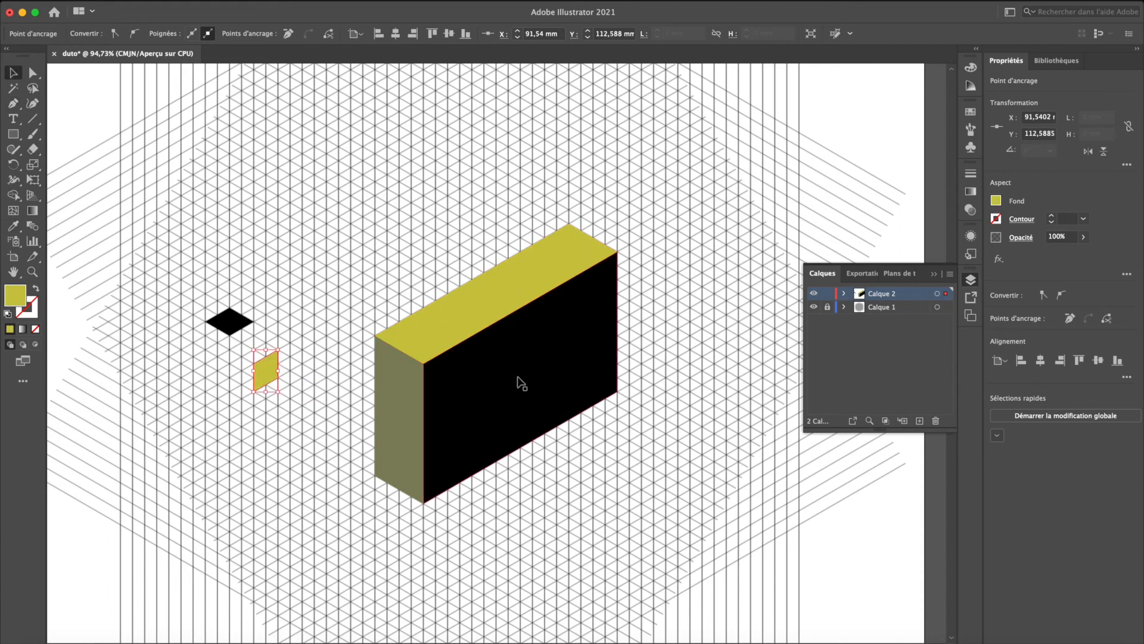
left_click(272, 438)
- Apply the Round Corners (Arrondis) effect with a slightly increased radius to the black diamond and move it onto the block's yellow top face
left_click_drag(174, 289, 248, 343)
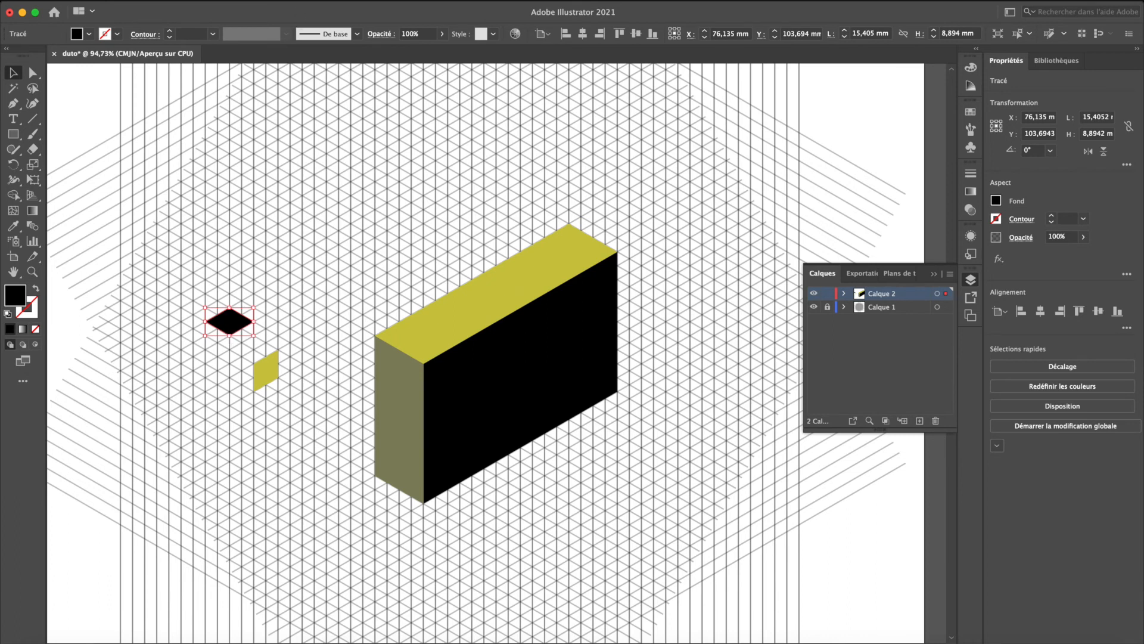
left_click(300, 0)
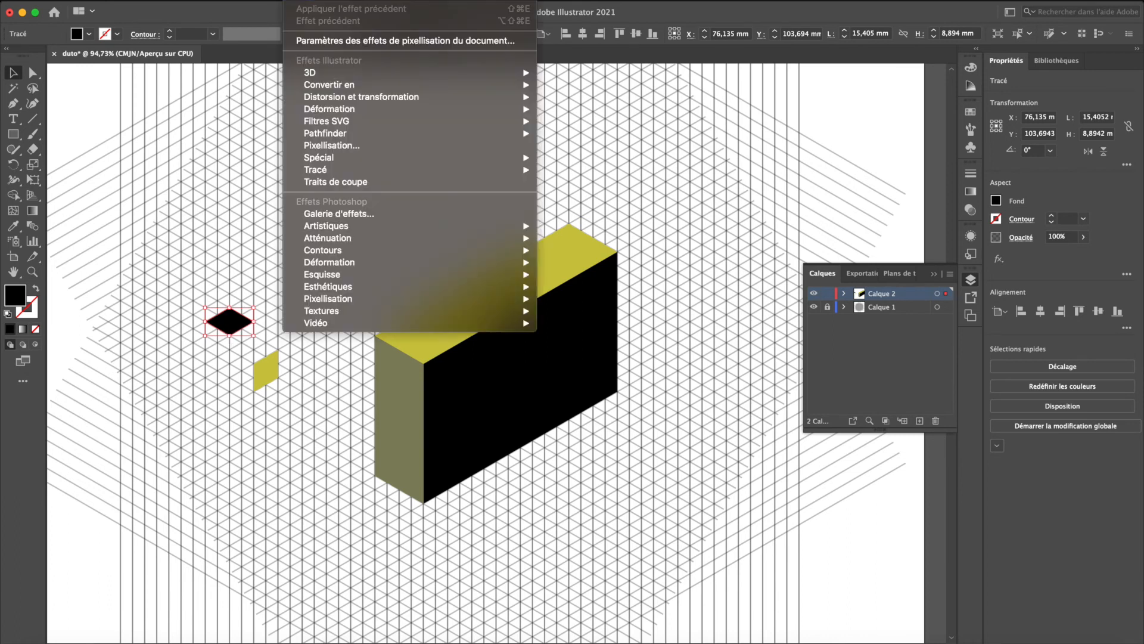
mouse_move(356, 158)
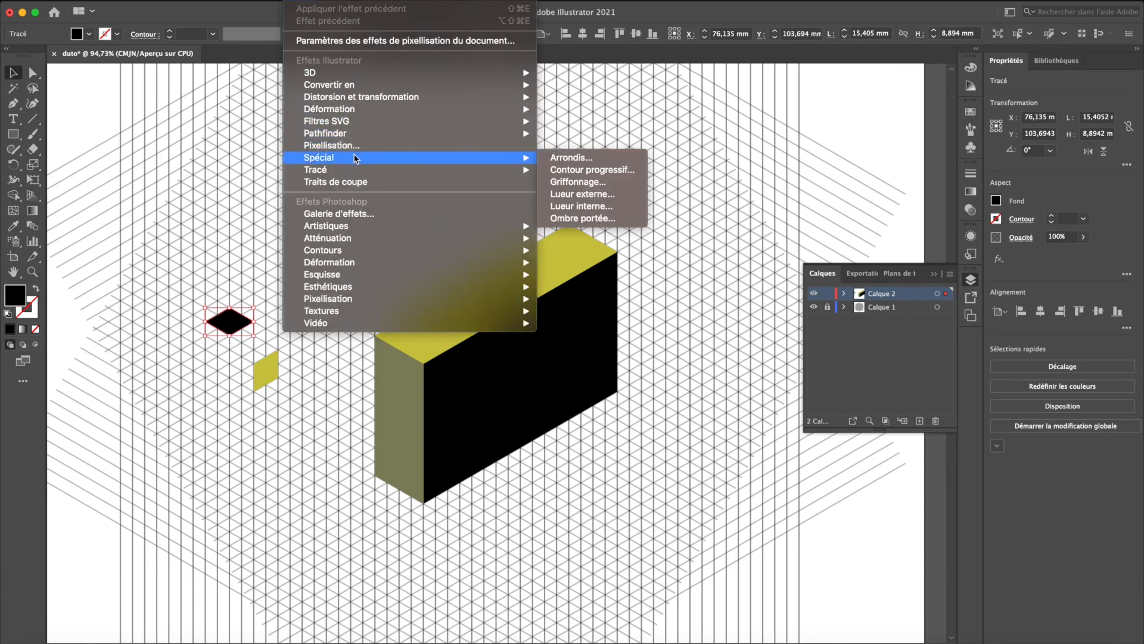
left_click(560, 159)
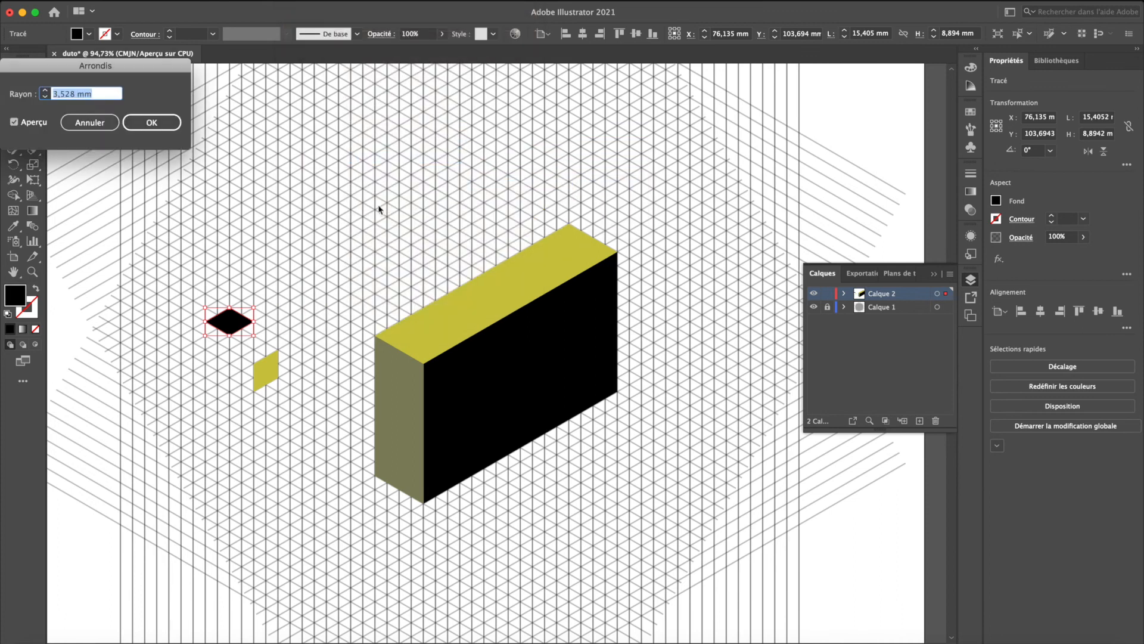
left_click_drag(92, 69, 538, 109)
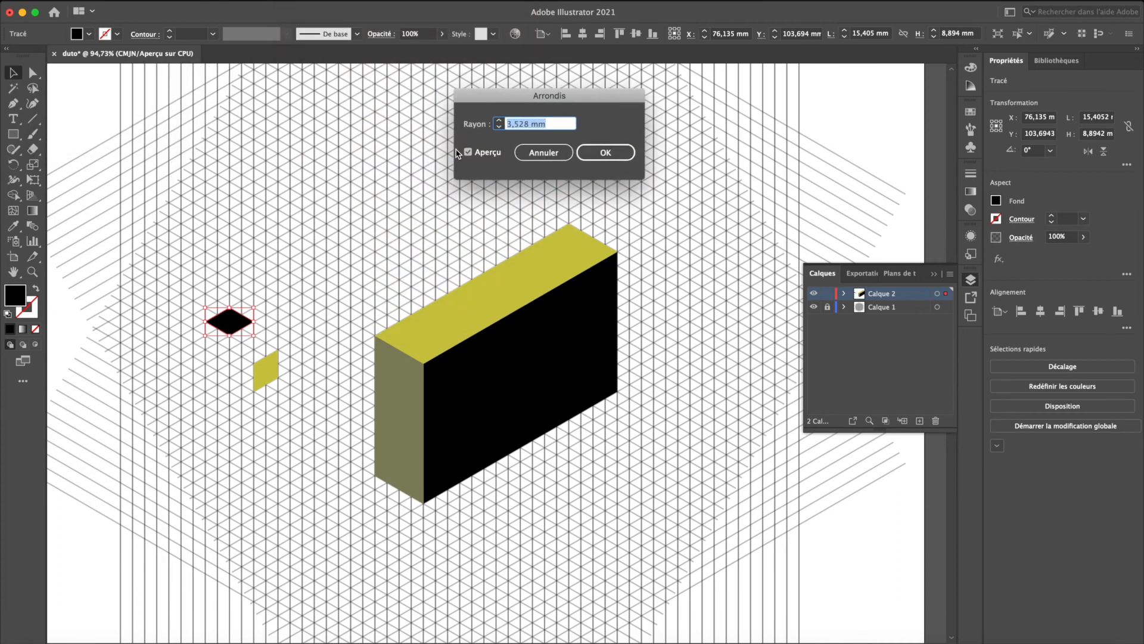
left_click(501, 119)
left_click(501, 119)
left_click(501, 120)
left_click(605, 152)
left_click(342, 299)
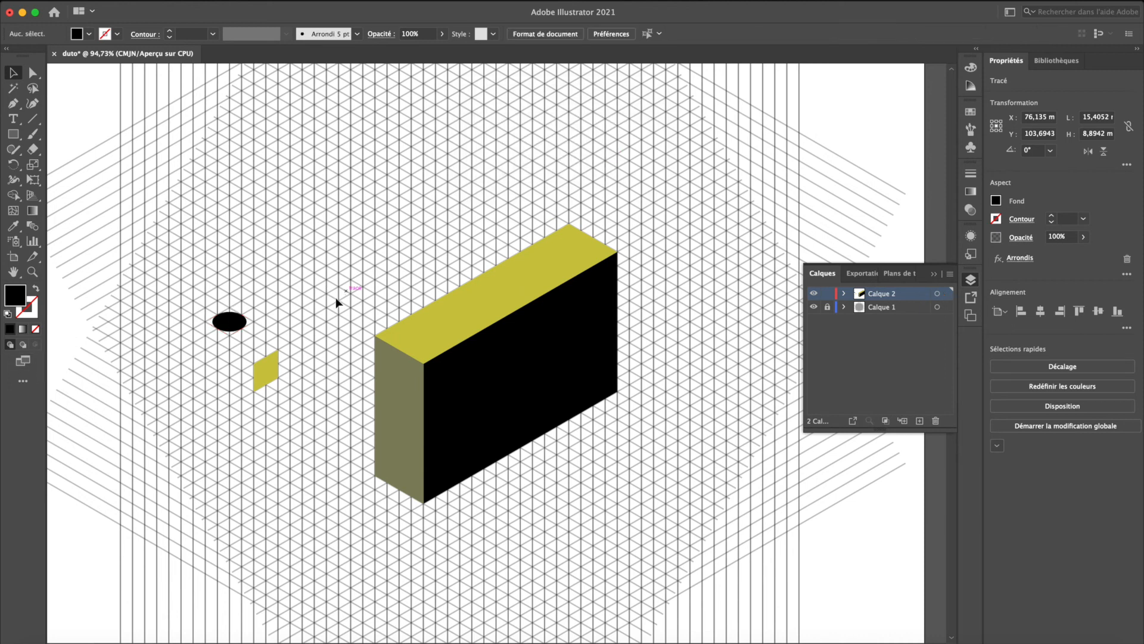
left_click_drag(223, 328, 447, 327)
left_click(295, 283)
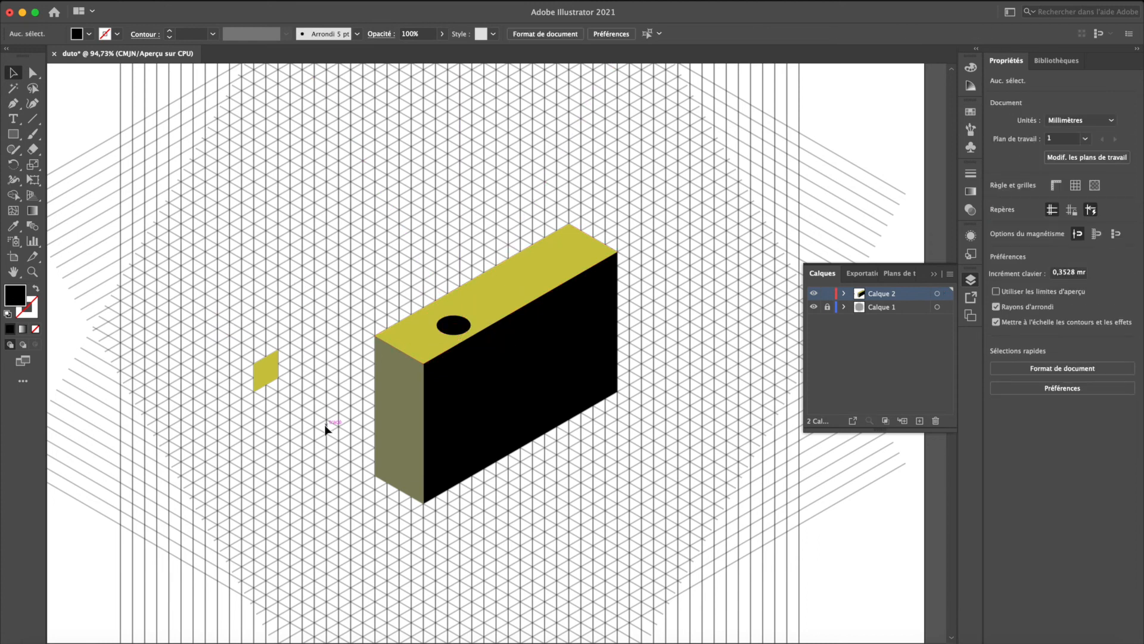
- Apply the same Round Corners (Arrondis) effect to the small yellow parallelogram and move it onto the block's black front face
left_click(264, 373)
left_click(310, 0)
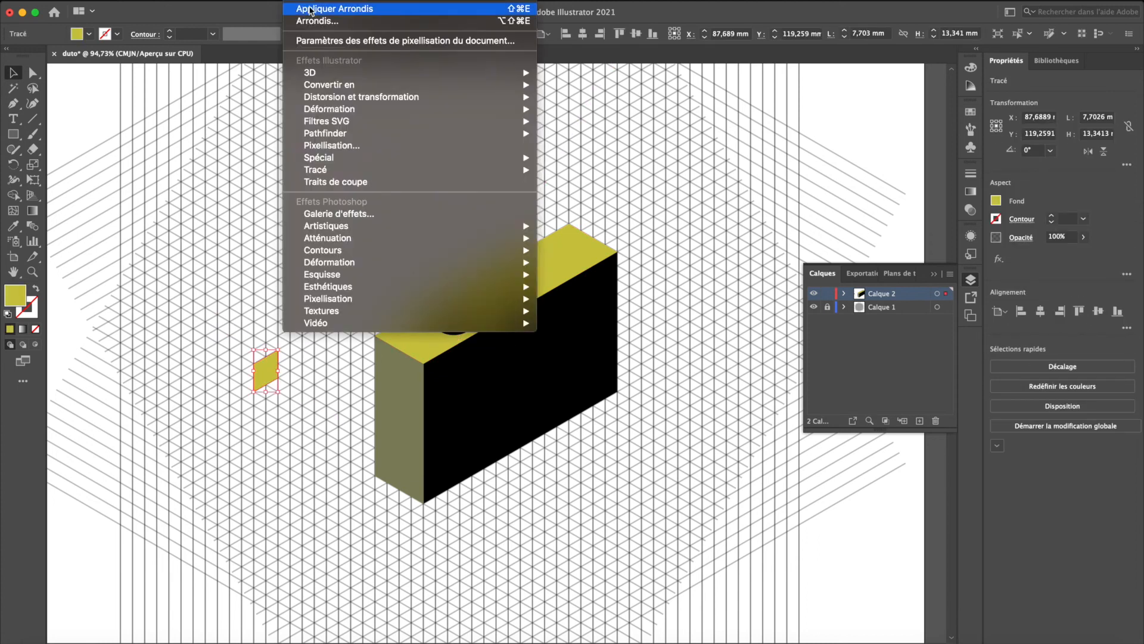
left_click(314, 10)
left_click_drag(274, 376, 500, 380)
left_click(237, 392)
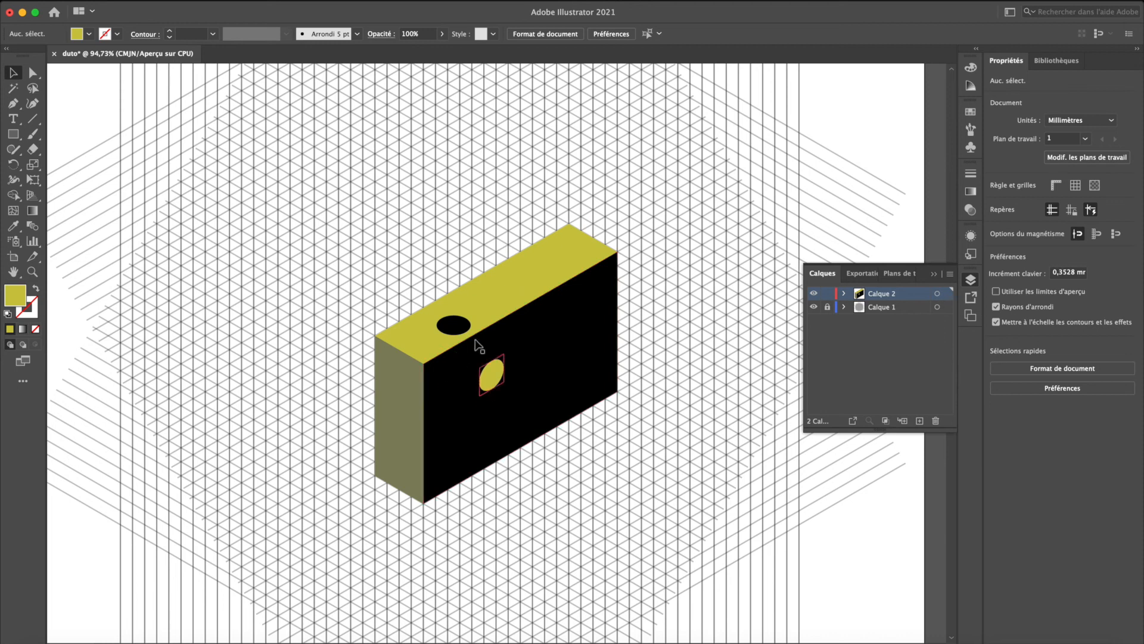
- Move the black ellipse from the block's top face onto the empty grid and give it a dark olive 1 pt outline without fill
left_click_drag(446, 328, 257, 405)
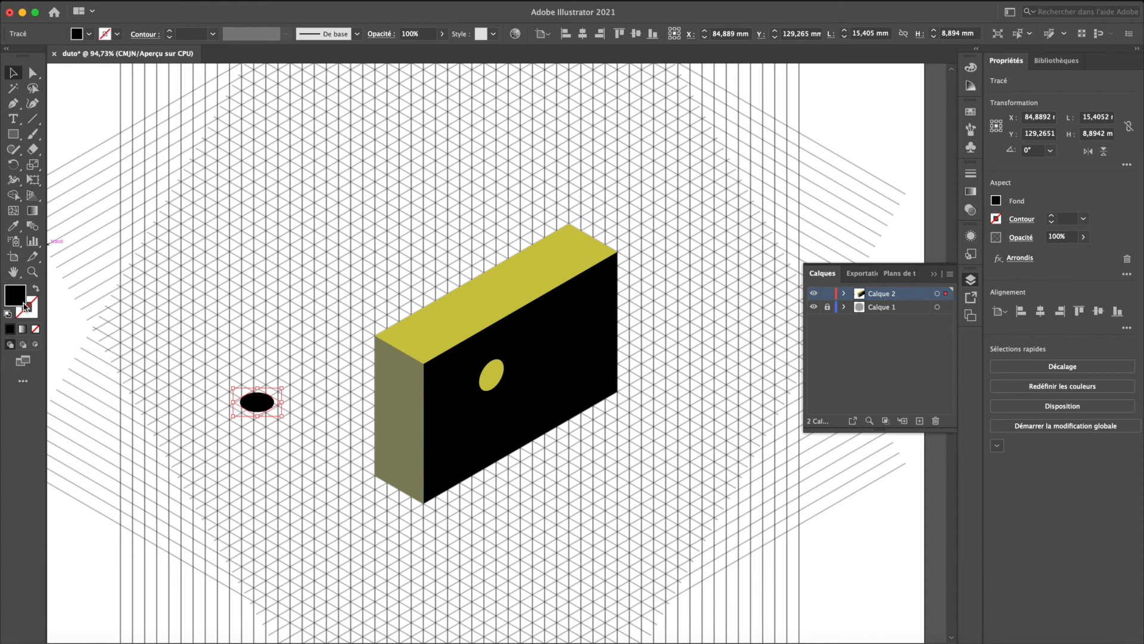
left_click(36, 289)
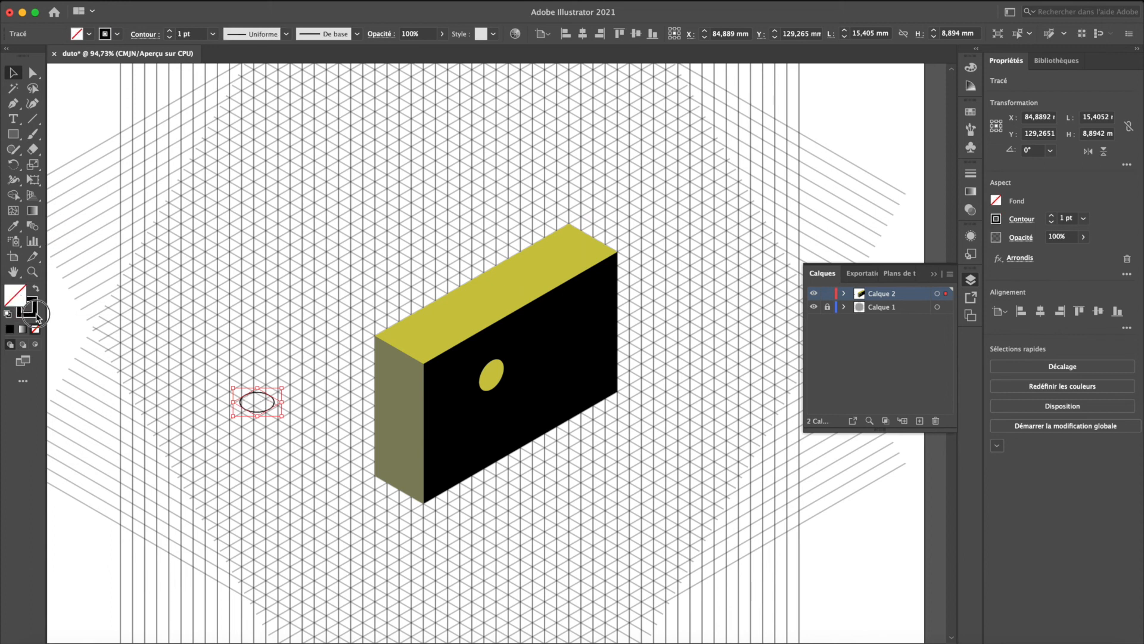
double_click(37, 314)
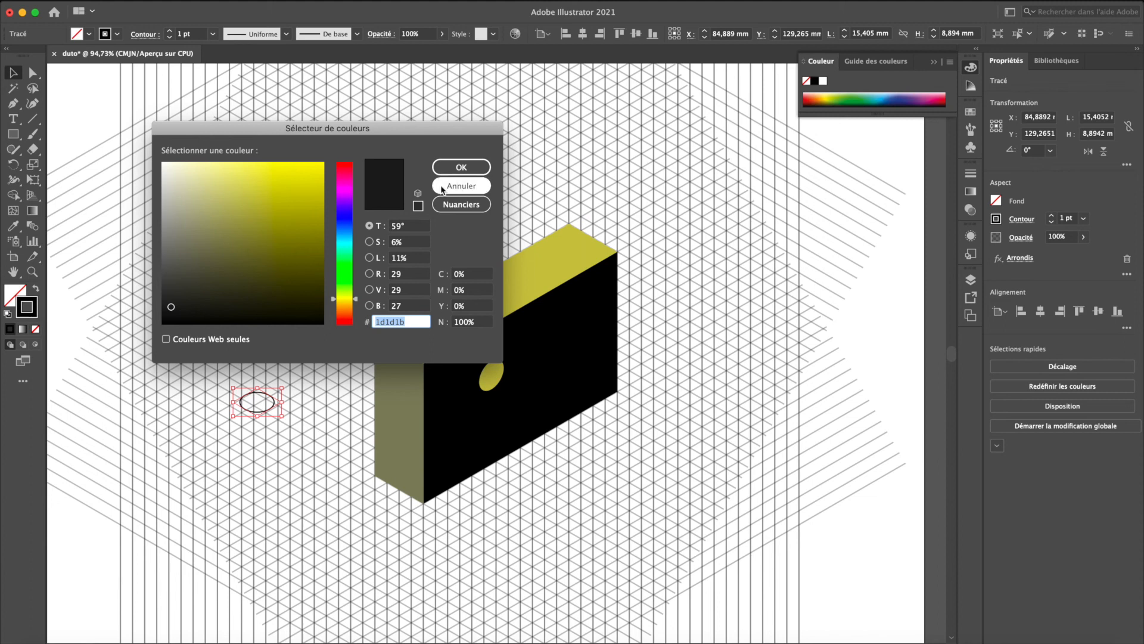
left_click(271, 224)
left_click(457, 167)
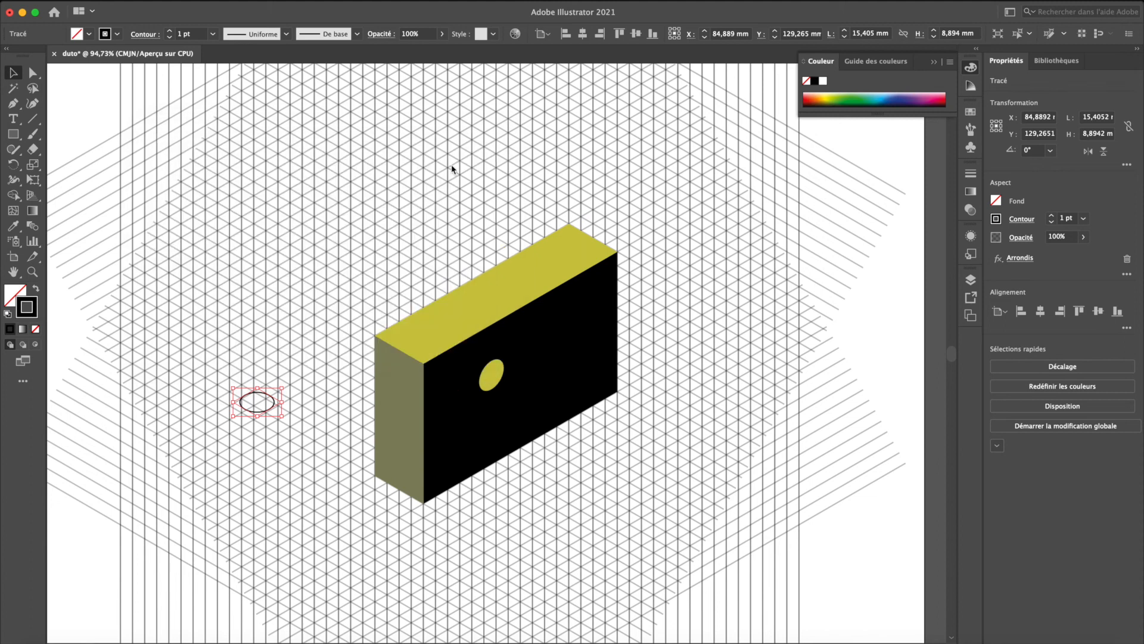
left_click(242, 366)
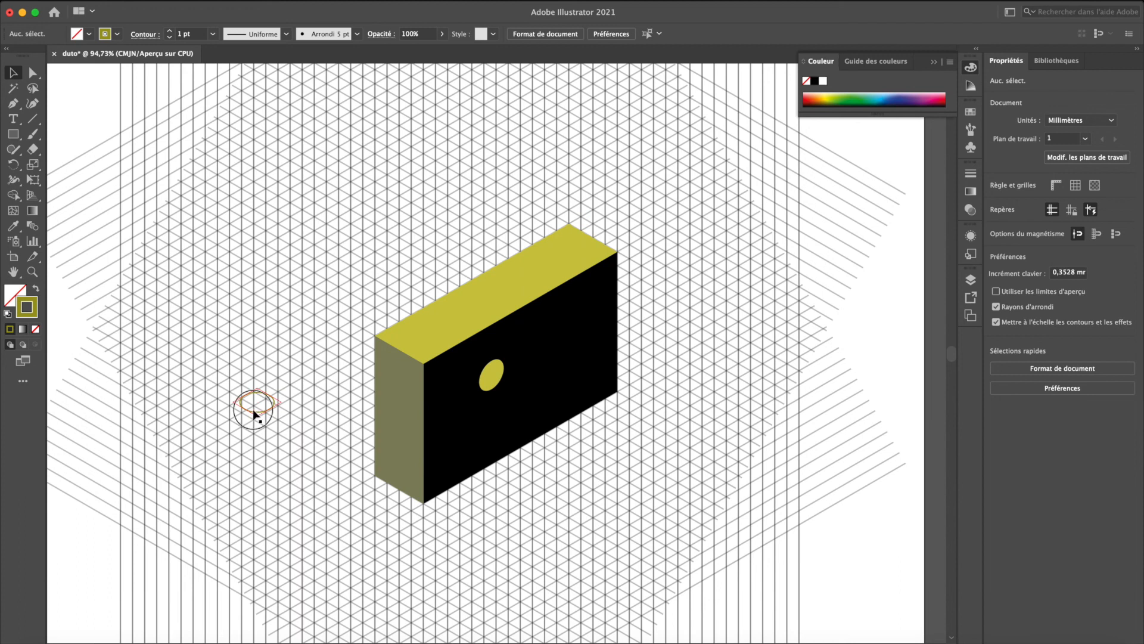
- Stack duplicates of the outlined ellipse upward in 0.3528 mm increments to form a cylinder wall about 5.3 mm high
left_click(256, 400)
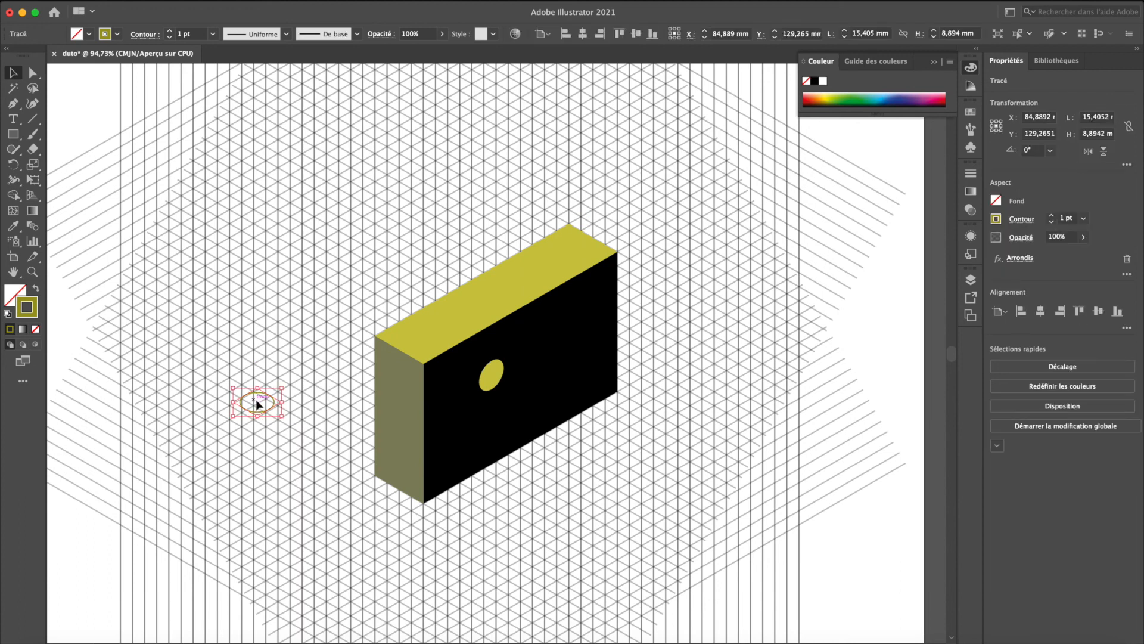
key("Up")
key("alt+Up")
key("alt+Up")
key("alt+Up")
key("alt+Up")
key("alt+Up")
key("alt+Up")
key("alt+Up")
key("alt+Up")
key("alt+Up")
key("alt+Up")
key("alt+Up")
key("alt+Up")
key("alt+Up")
key("alt+Up")
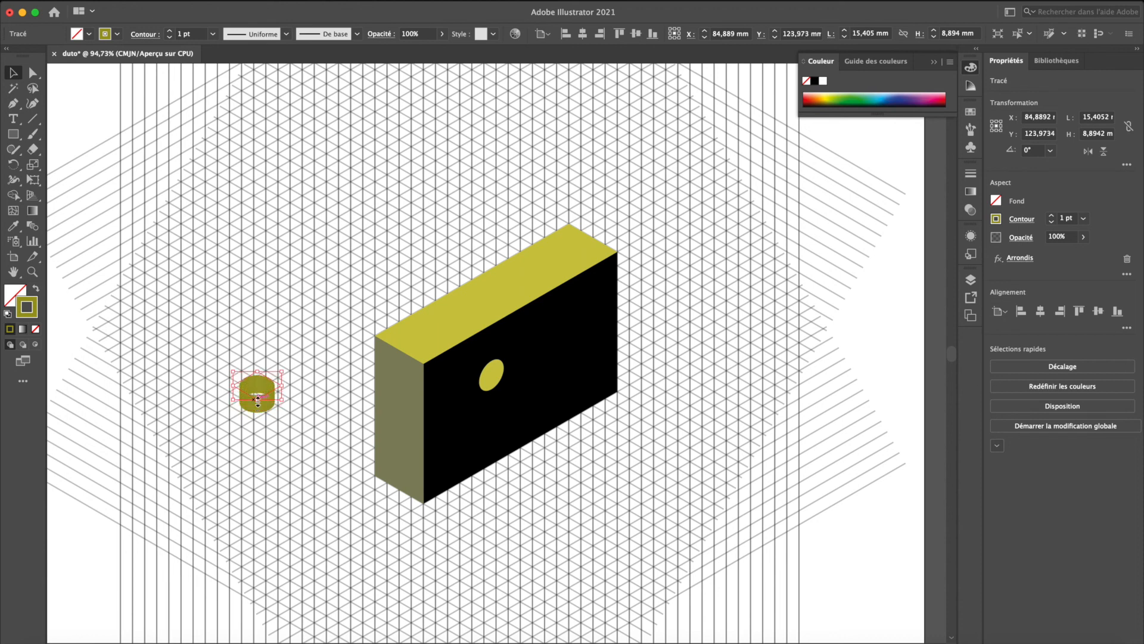
left_click(212, 453)
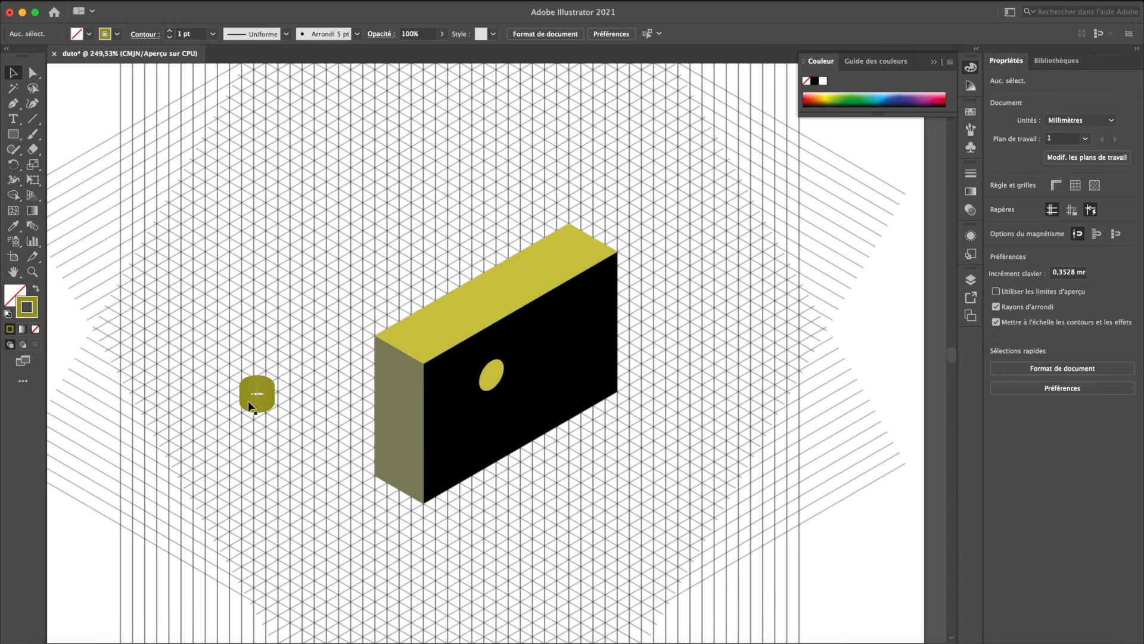
- Fill the uppermost ellipse of the cylinder with light yellow, keeping its olive outline
scroll(248, 400, "up", 5)
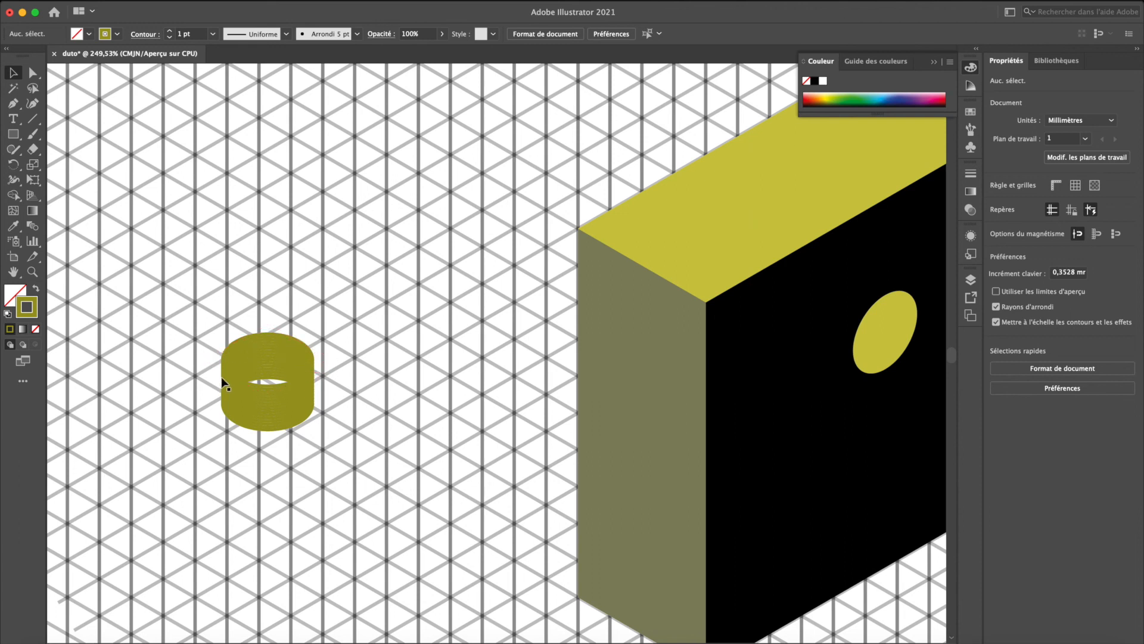
left_click(269, 323)
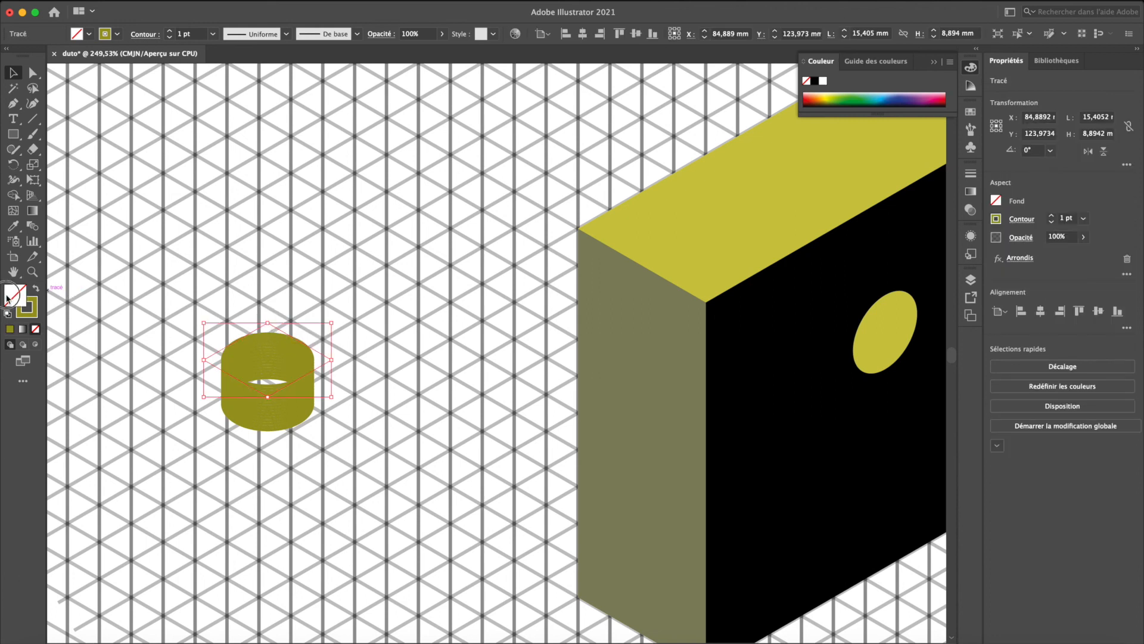
double_click(7, 298)
left_click(309, 226)
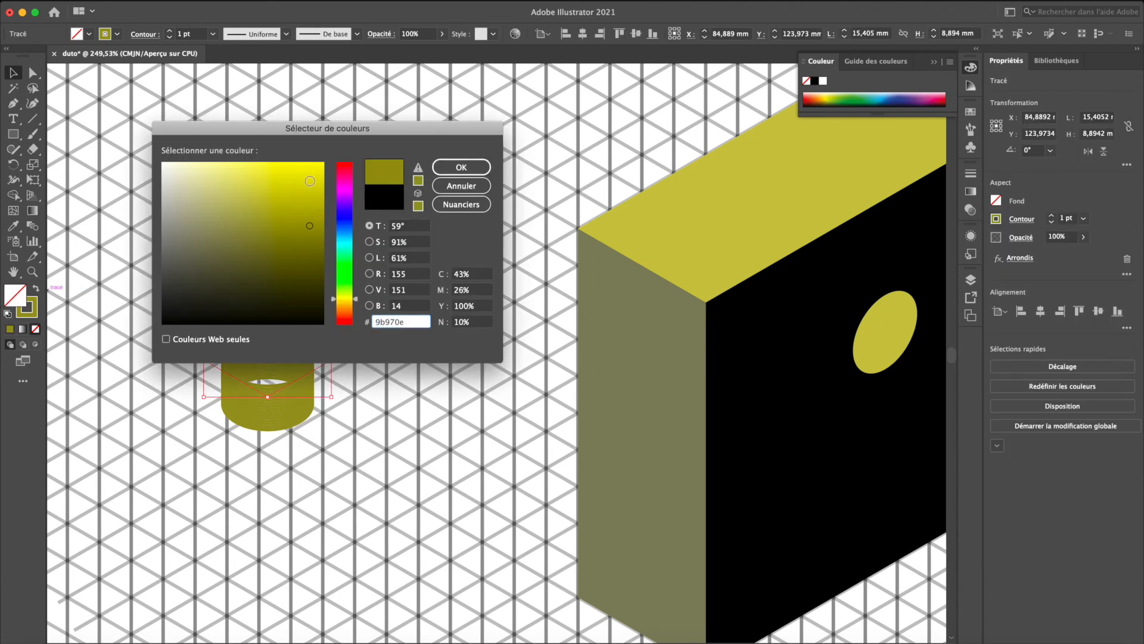
left_click(247, 174)
left_click(470, 169)
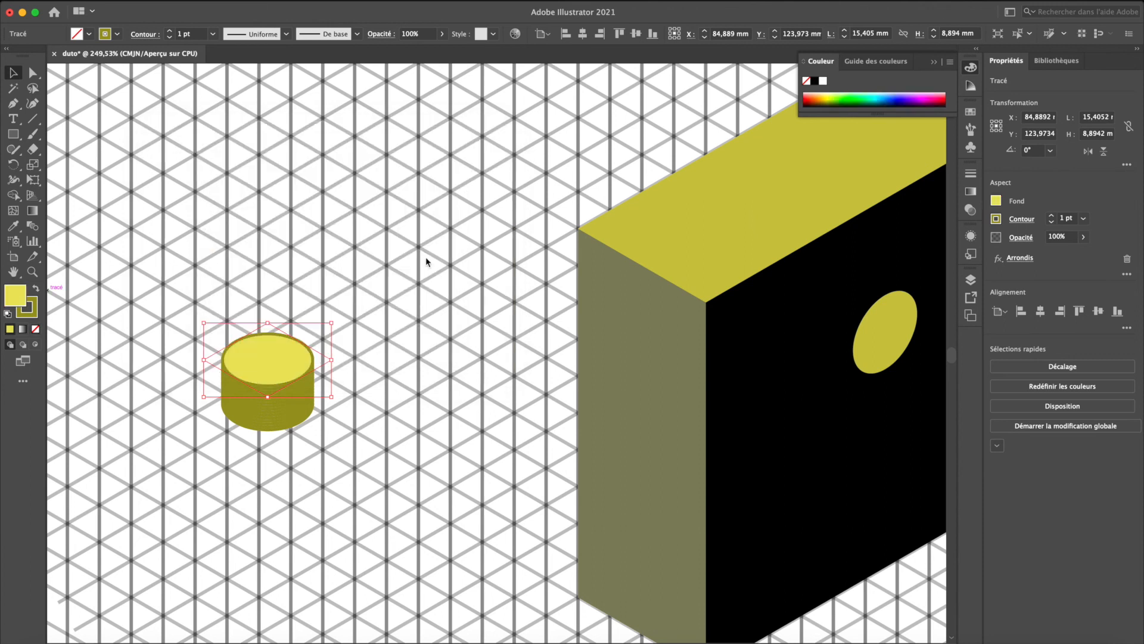
left_click(413, 304)
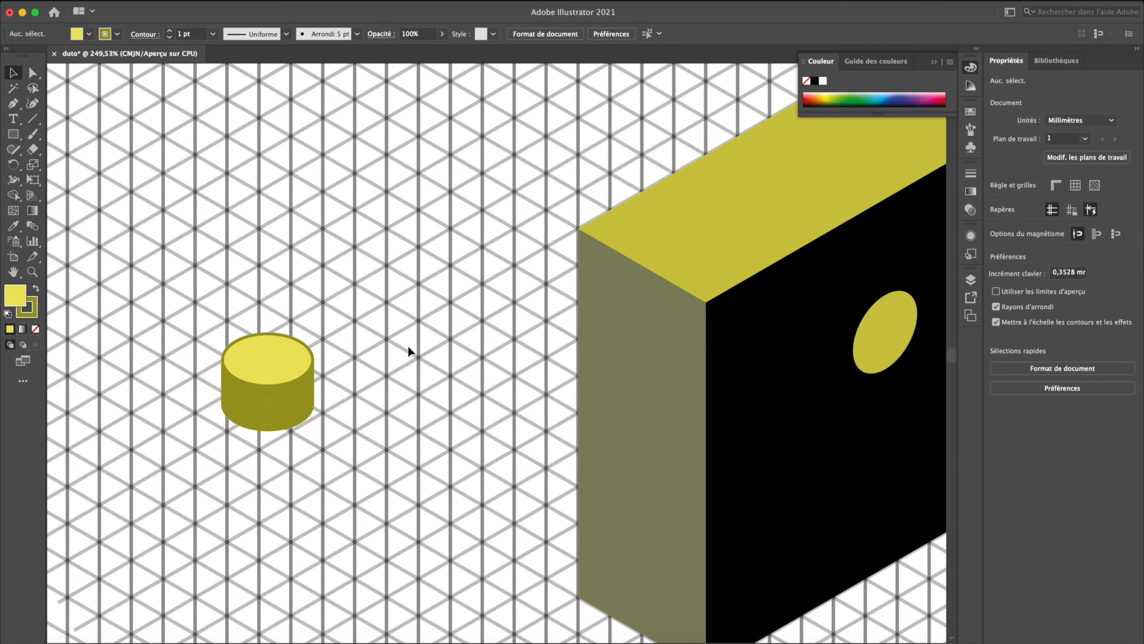
- Select the whole cylinder and place it on the block's yellow top face near the front corner
scroll(408, 346, "down", 3, "alt")
left_click_drag(269, 314, 352, 417)
left_click_drag(324, 363, 555, 299)
left_click(341, 410)
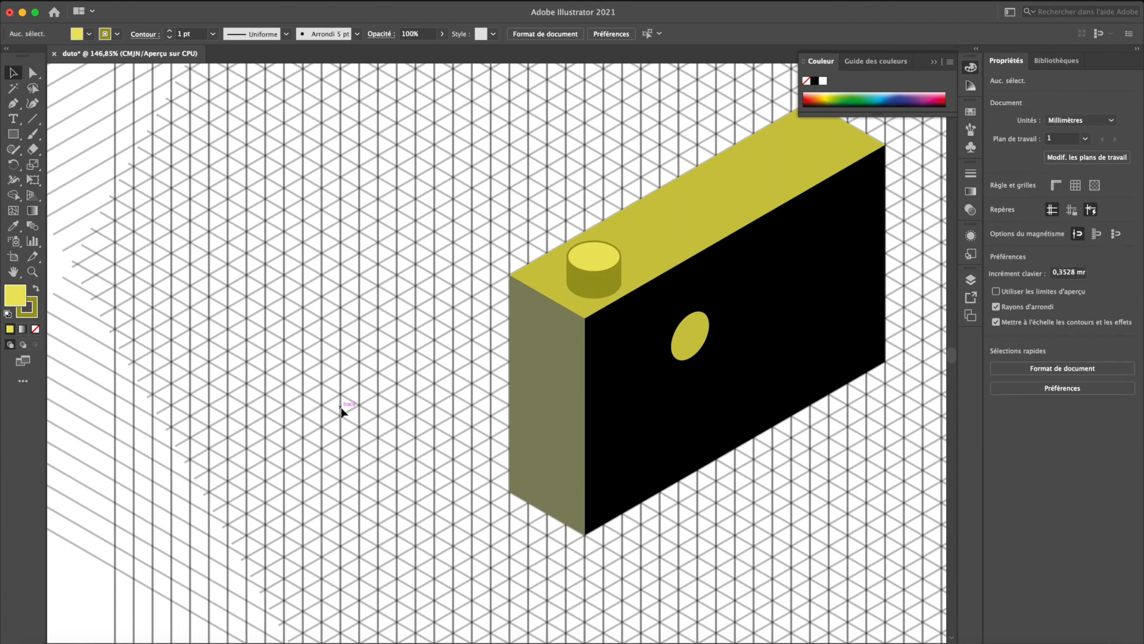
scroll(341, 406, "right", 5)
scroll(341, 406, "up", 2)
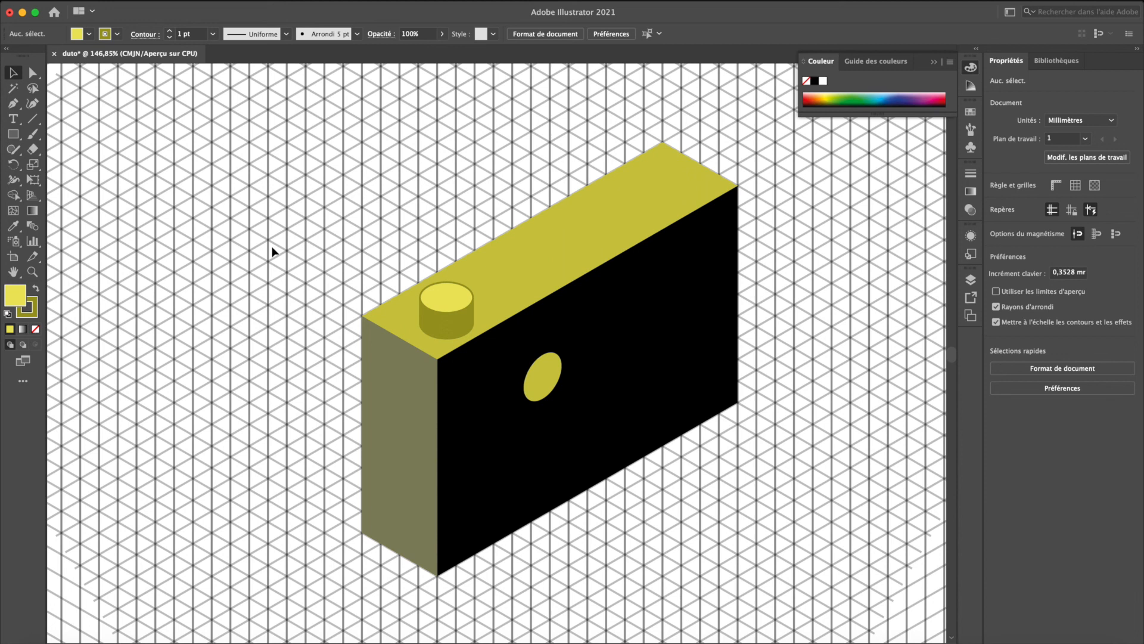
scroll(272, 251, "right", 2)
scroll(272, 251, "down", 1)
scroll(273, 251, "down", 3)
scroll(323, 224, "up", 2)
scroll(323, 224, "left", 2)
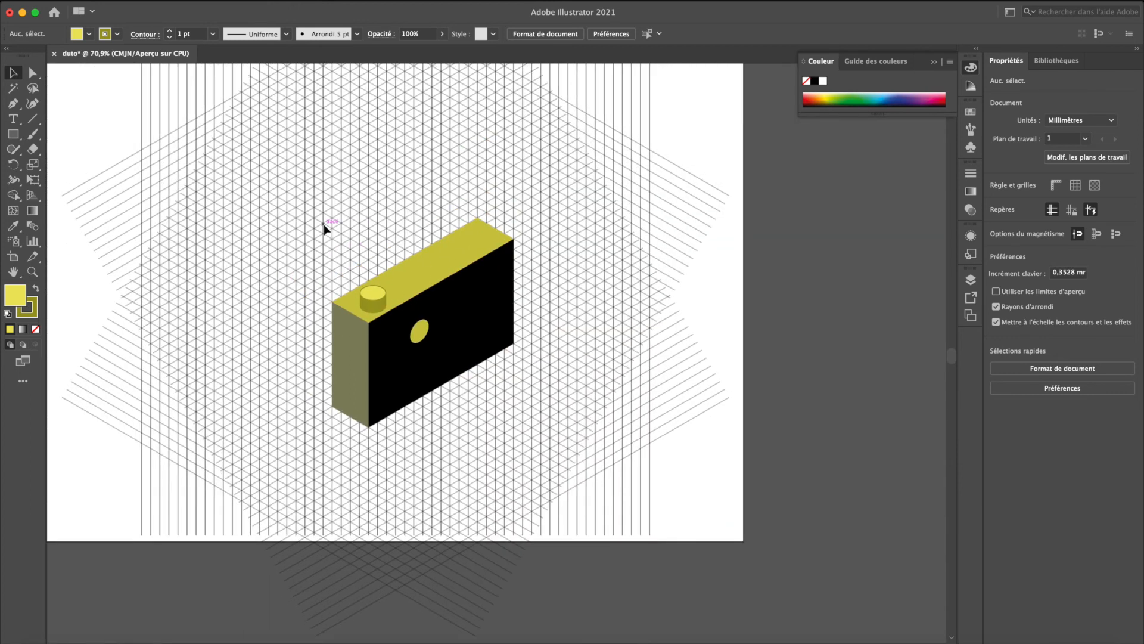